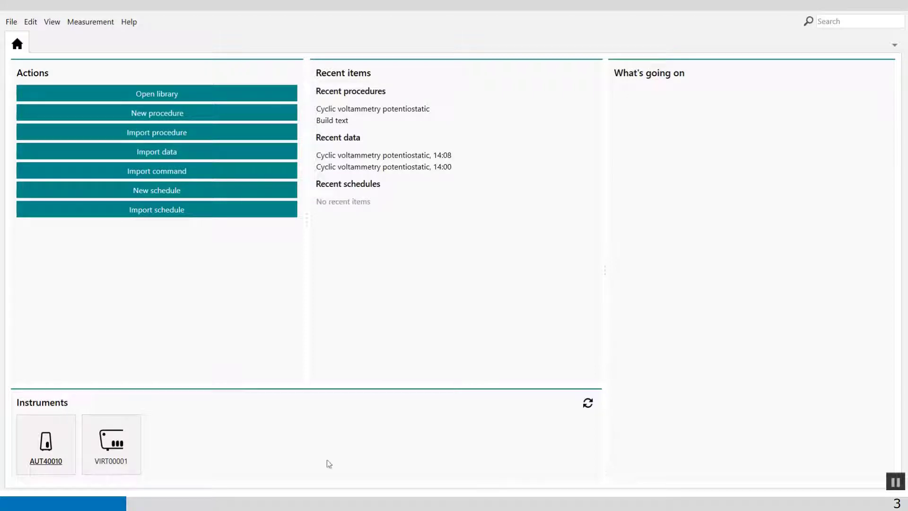
# Open Cyclic voltammetry potentiostatic and nest its CV staircase inside a new Repeat n times loop.
pyautogui.click(183, 93)
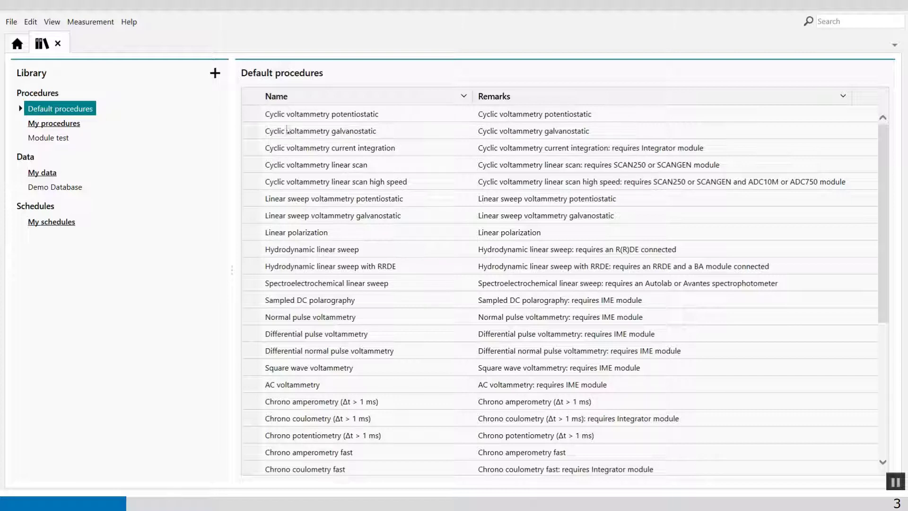
pyautogui.doubleClick(516, 118)
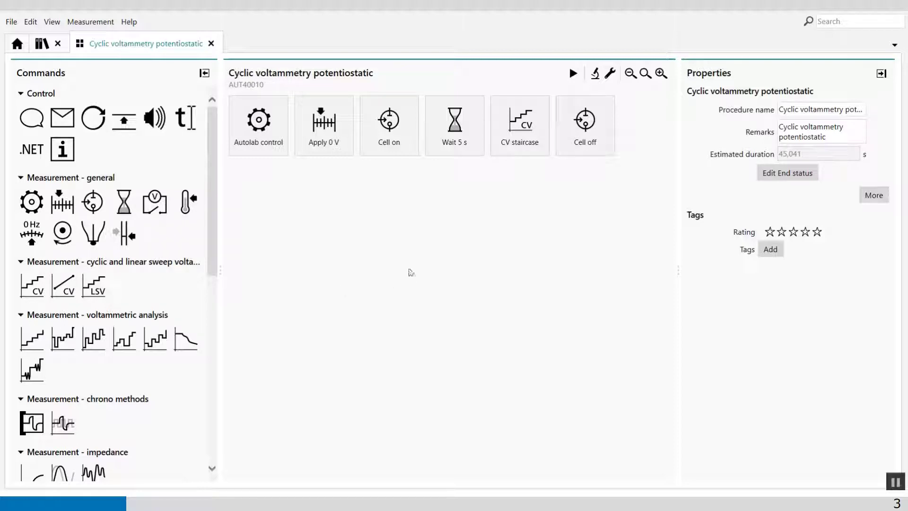
pyautogui.moveTo(95, 120); pyautogui.dragTo(506, 133)
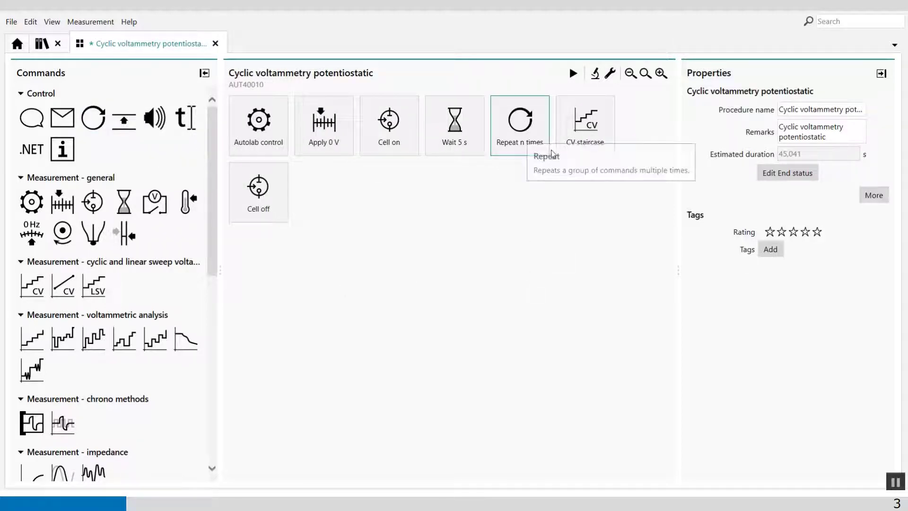
pyautogui.moveTo(585, 141); pyautogui.dragTo(543, 147)
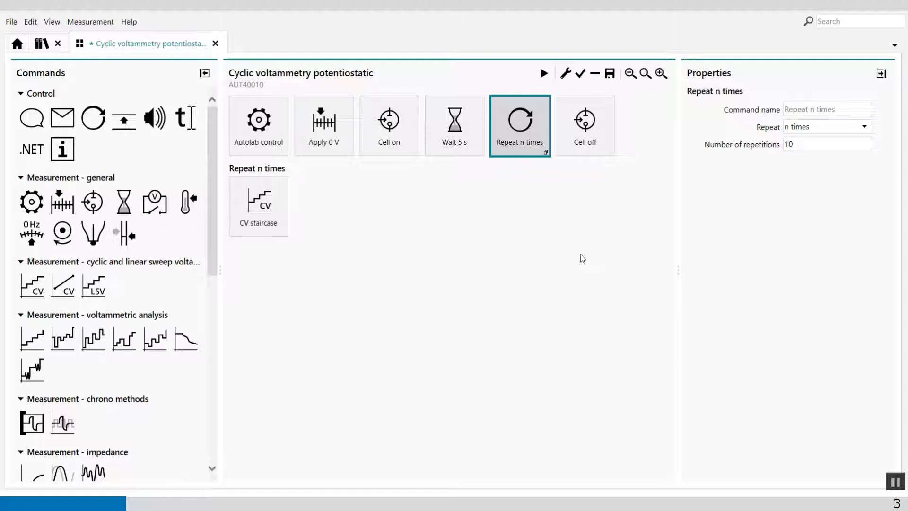
# Switch the loop to Repeat for multiple values and bring up its values table.
pyautogui.click(865, 128)
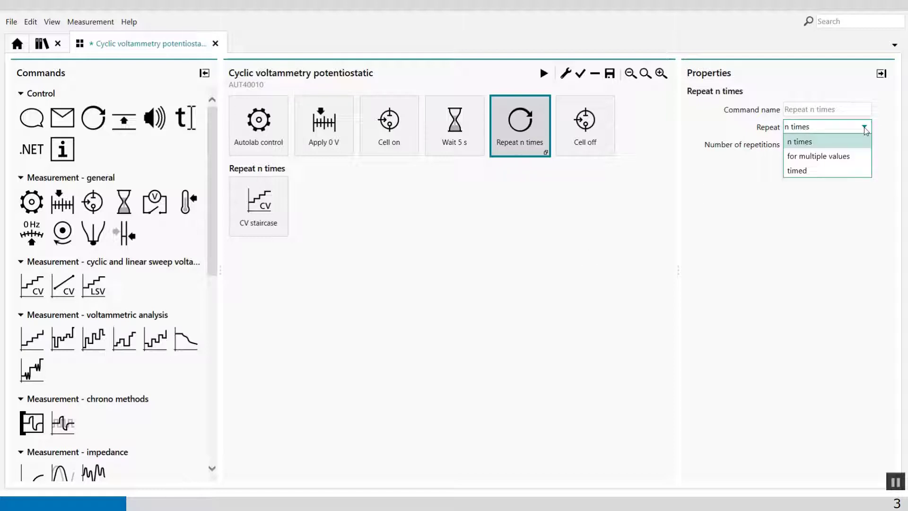
pyautogui.click(829, 160)
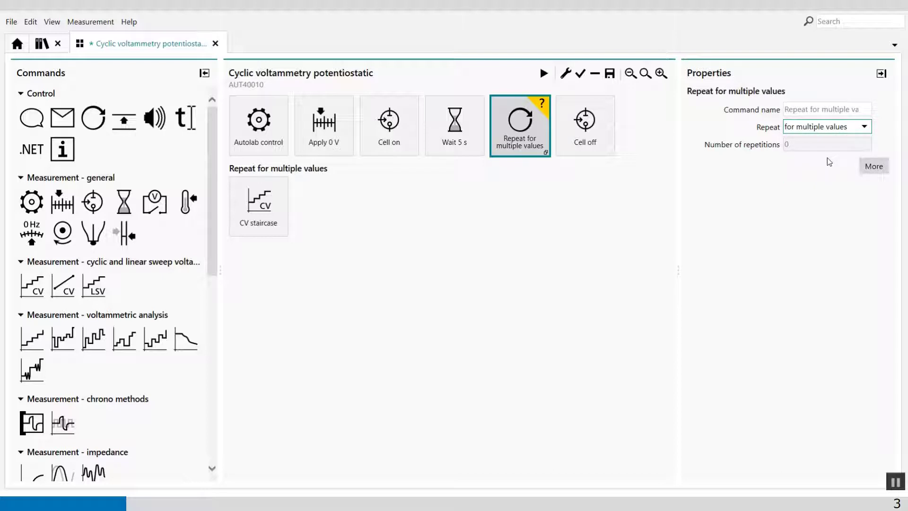
pyautogui.click(873, 168)
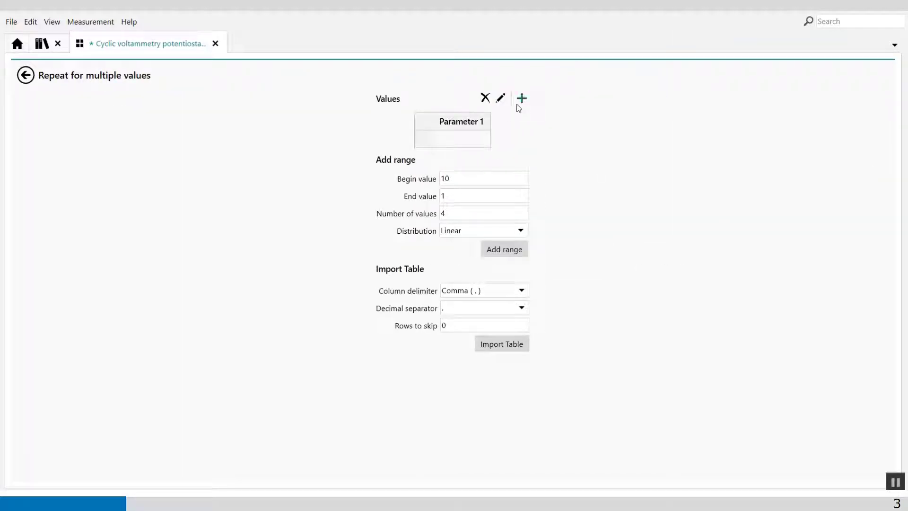
pyautogui.click(473, 126)
pyautogui.click(479, 125)
# Rename Parameter 1 to Upper vertex, then add a second column named Scan rate.
pyautogui.doubleClick(486, 128)
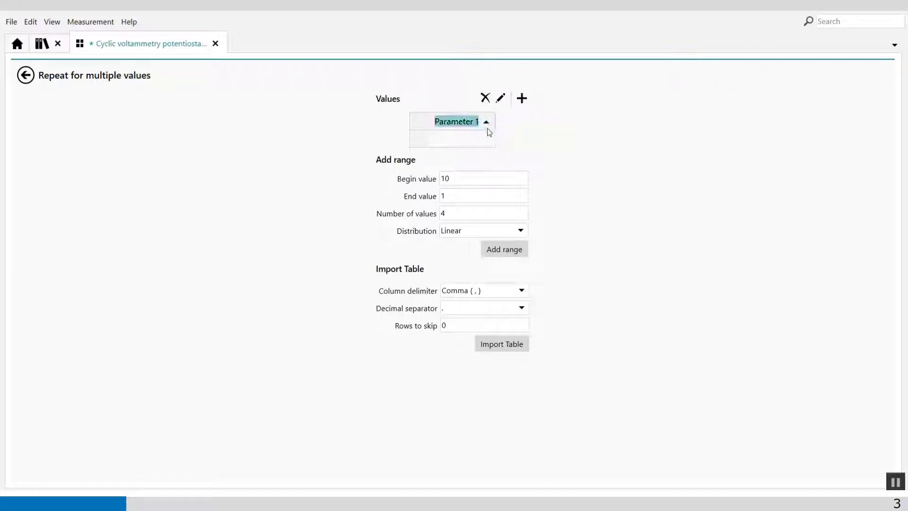
pyautogui.write('U')
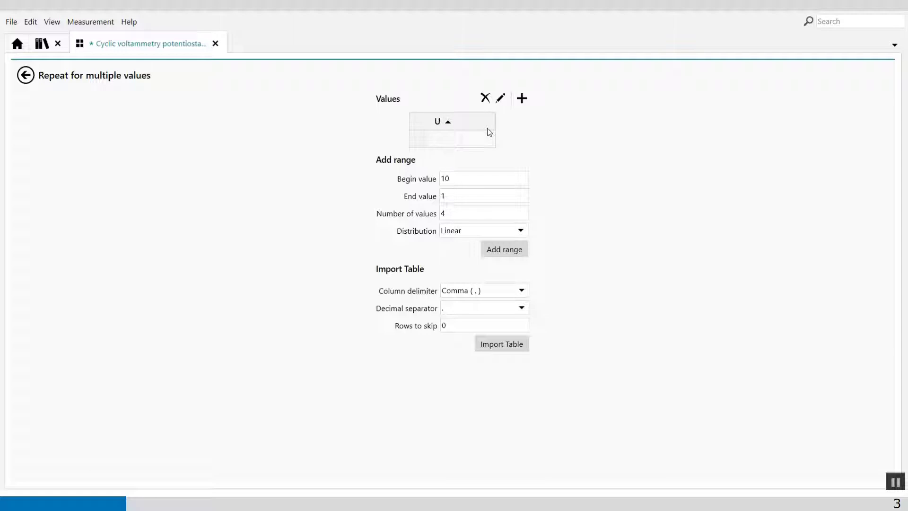
pyautogui.write('pper vertex')
pyautogui.press('Return')
pyautogui.click(523, 101)
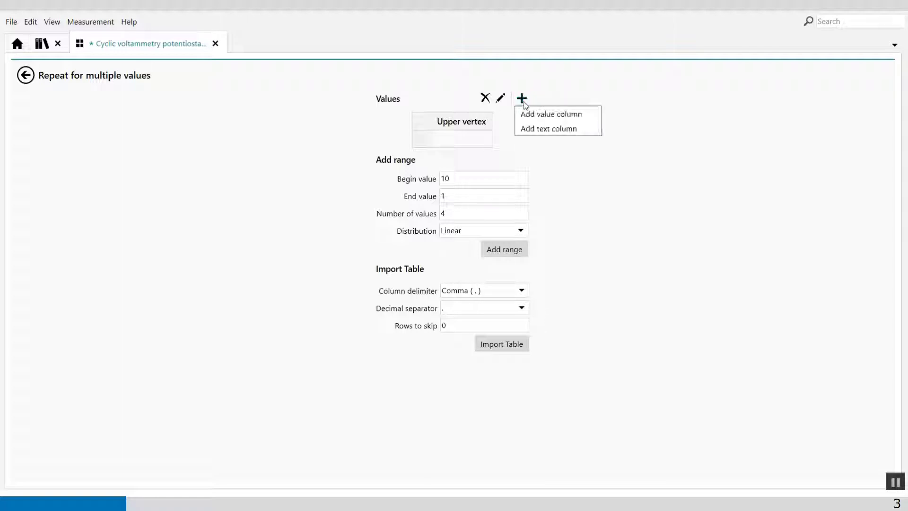
pyautogui.click(523, 114)
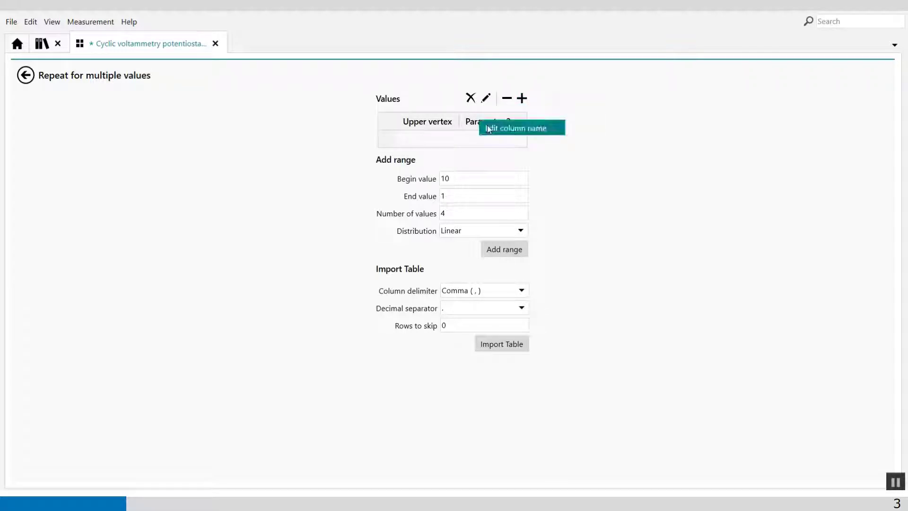
pyautogui.click(489, 129)
pyautogui.write('Sca')
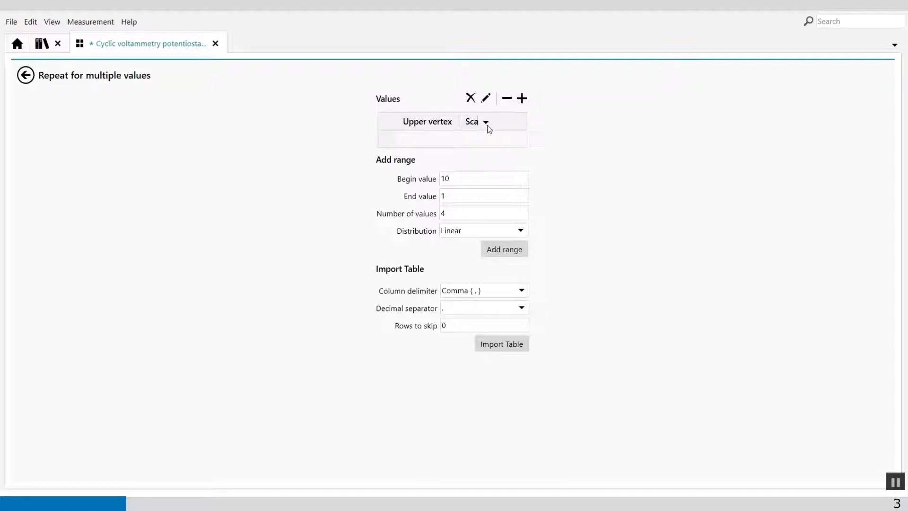
pyautogui.write('n rate')
pyautogui.press('Return')
# Fill rows 1 and 2 with Upper vertex 1 and 2, both at Scan rate 0,5.
pyautogui.click(448, 135)
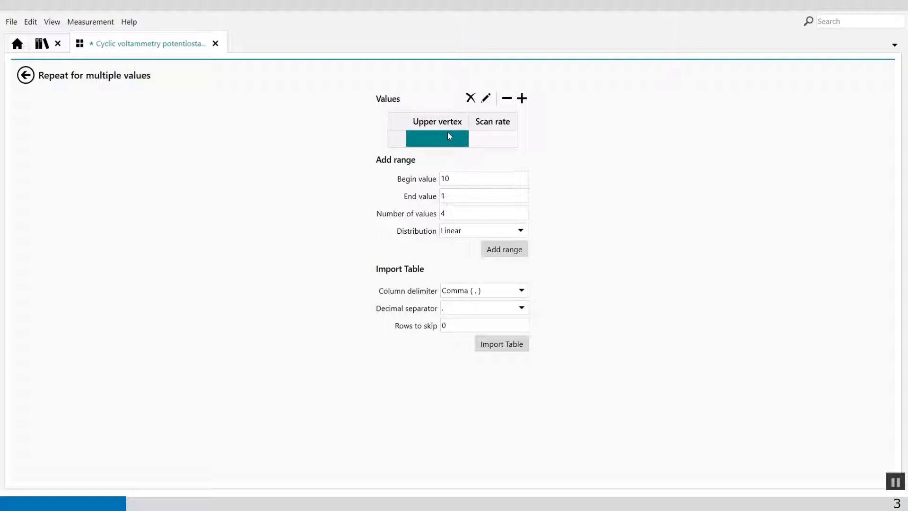
pyautogui.click(447, 134)
pyautogui.write('1')
pyautogui.press('Return')
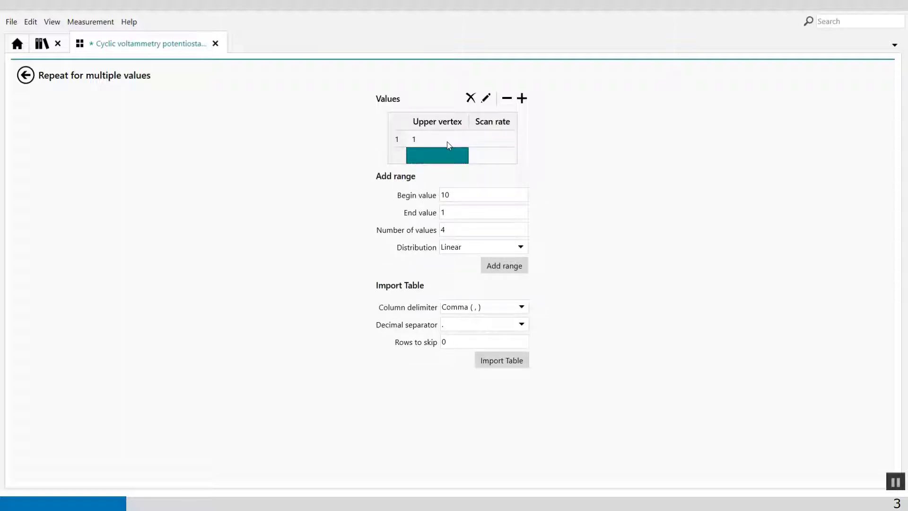
pyautogui.click(440, 159)
pyautogui.write('2')
pyautogui.click(493, 139)
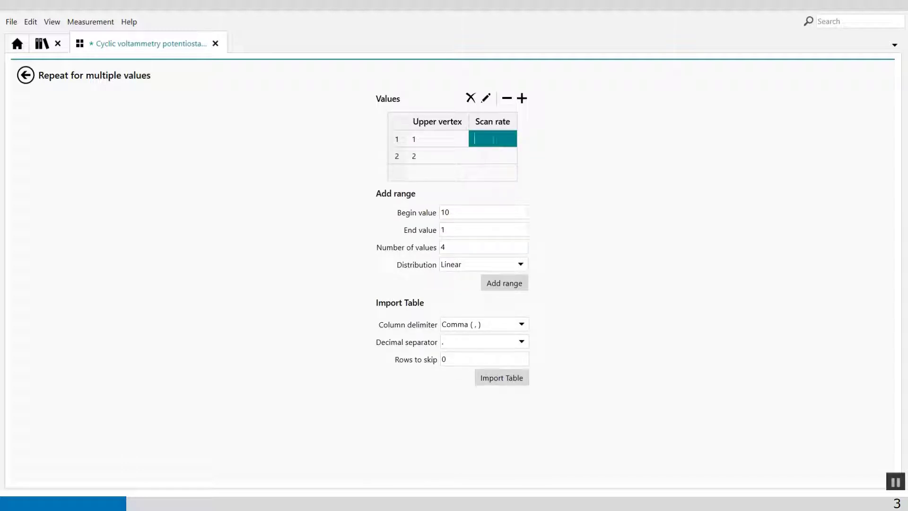
pyautogui.write('0,5')
pyautogui.press('Return')
pyautogui.write('0,5')
pyautogui.press('Return')
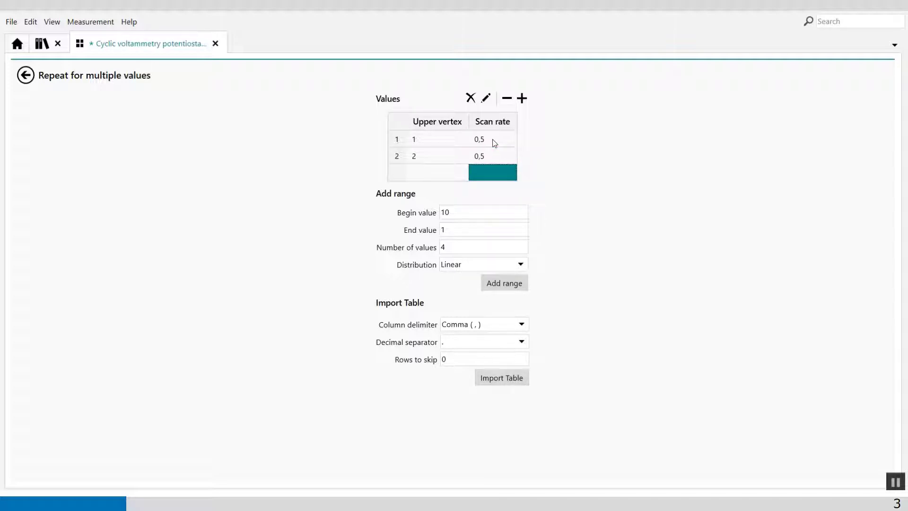
# Fill rows 3 and 4 with Upper vertex 1 and 2 at Scan rate 1, then return.
pyautogui.click(416, 170)
pyautogui.write('1')
pyautogui.press('Return')
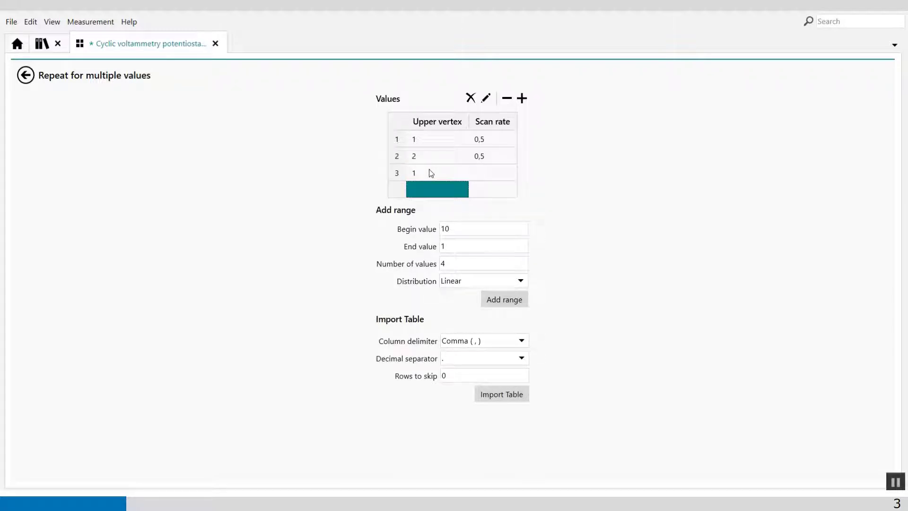
pyautogui.click(428, 190)
pyautogui.write('2')
pyautogui.click(480, 173)
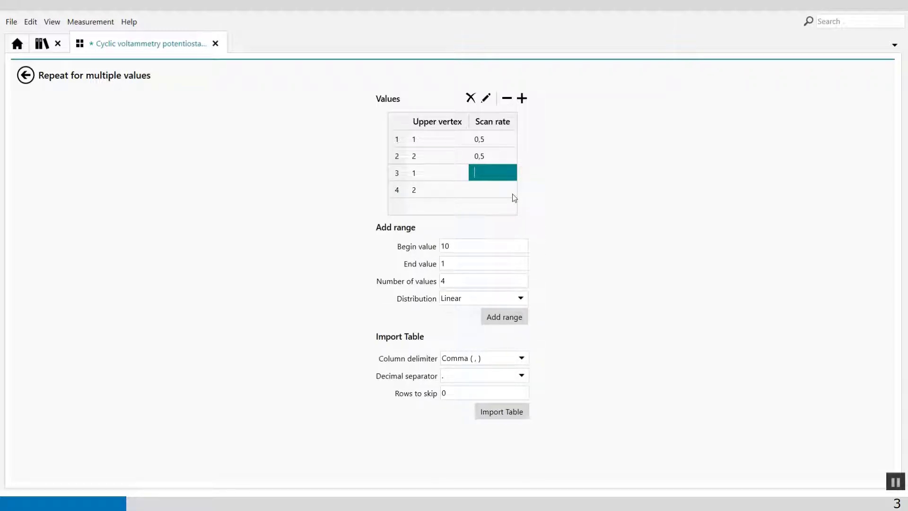
pyautogui.write('1')
pyautogui.press('Return')
pyautogui.click(493, 191)
pyautogui.write('1')
pyautogui.press('Return')
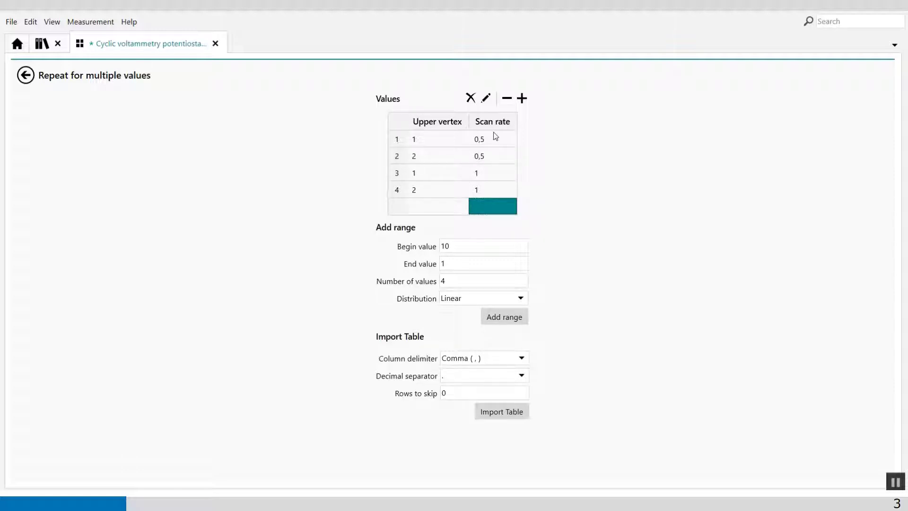
pyautogui.click(25, 75)
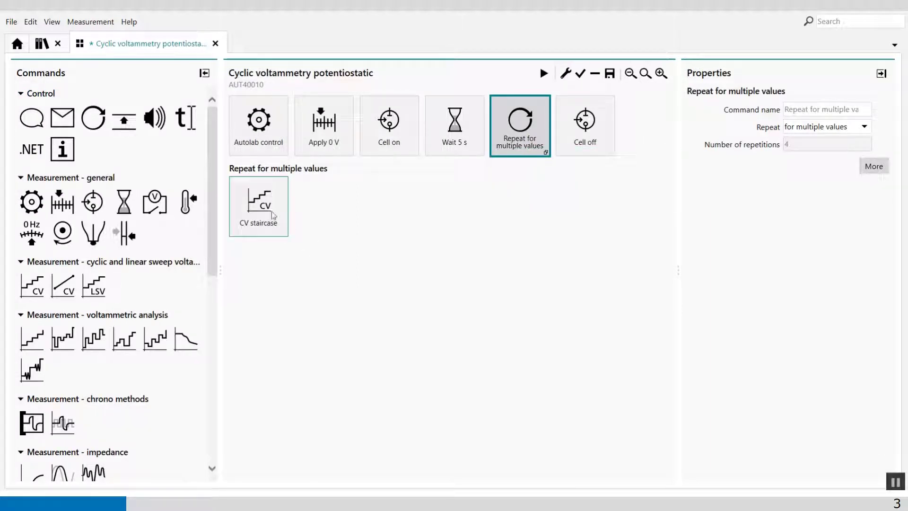
# Wire the loop's Upper vertex and Scan rate columns to CV staircase's upper vertex potential and scan rate.
pyautogui.moveTo(257, 204); pyautogui.dragTo(493, 151)
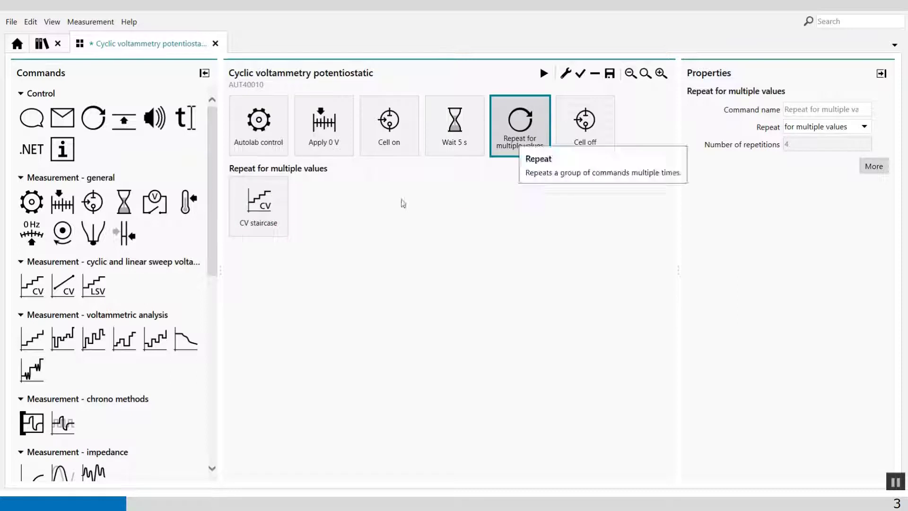
pyautogui.click(261, 228)
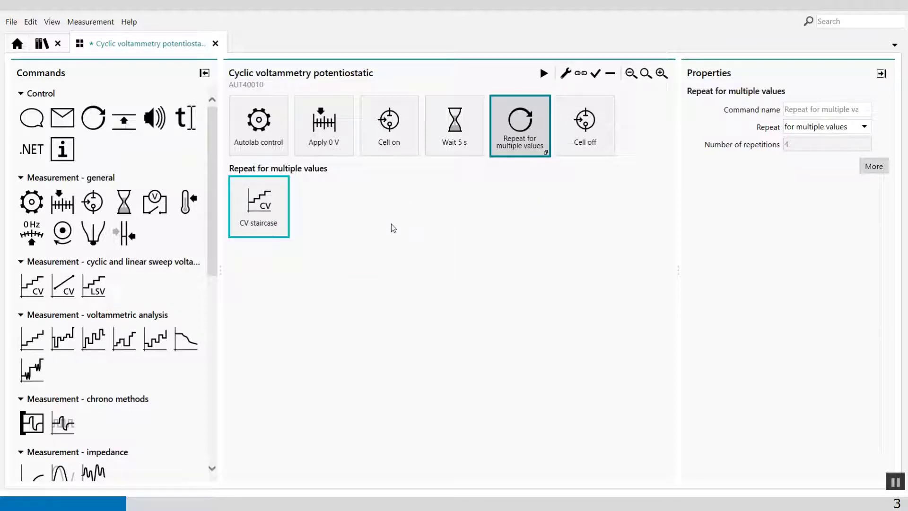
pyautogui.click(580, 75)
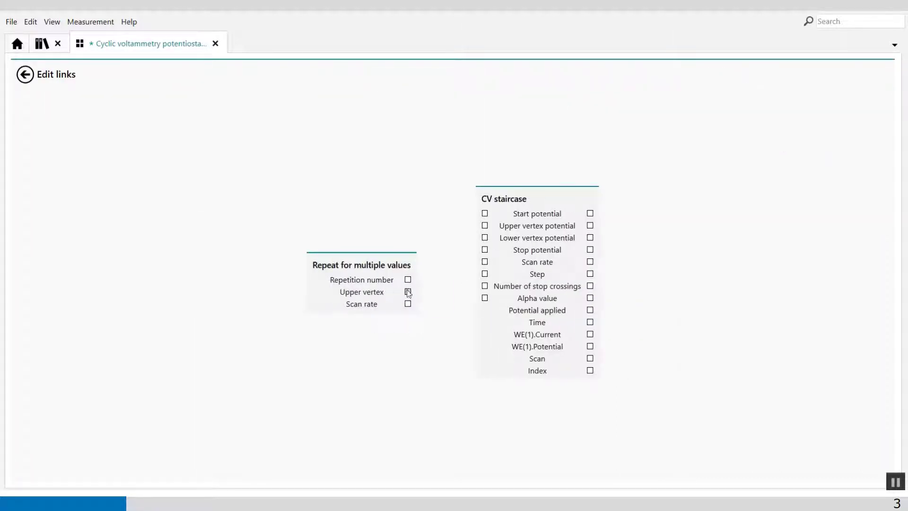
pyautogui.moveTo(408, 293); pyautogui.dragTo(485, 232)
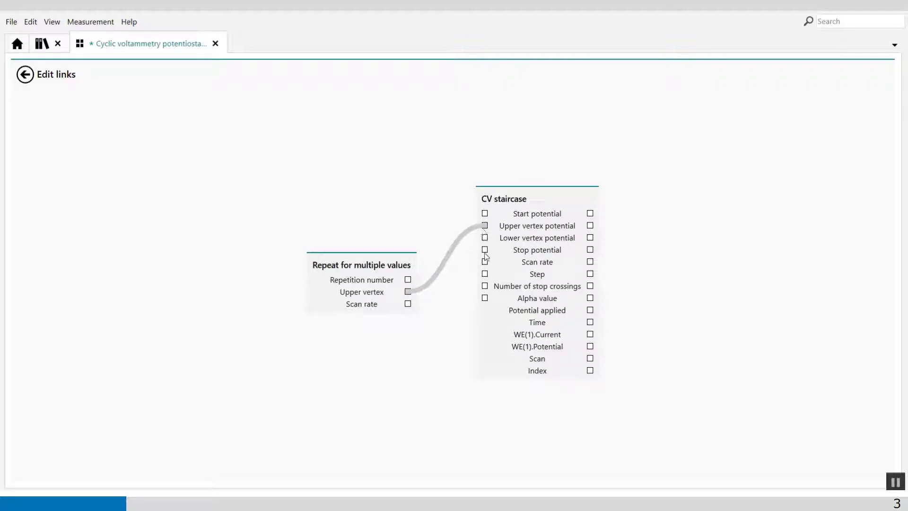
pyautogui.moveTo(408, 304); pyautogui.dragTo(485, 262)
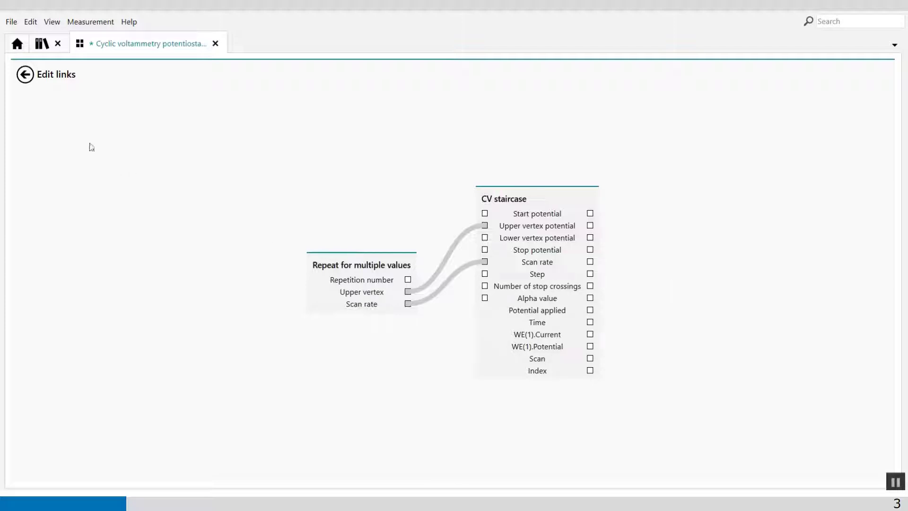
pyautogui.click(25, 74)
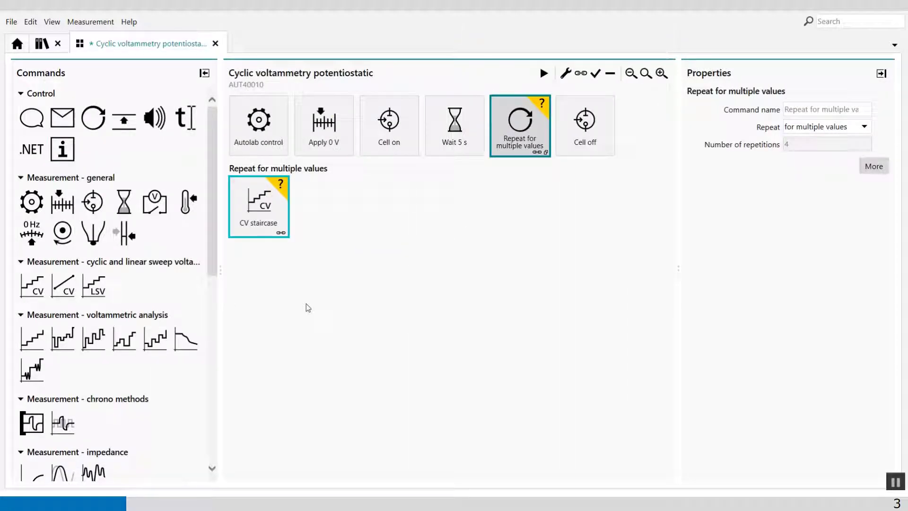
# Change CV staircase's lowest current range from 100 nA to 1 µA in its Options.
pyautogui.click(306, 304)
pyautogui.click(247, 195)
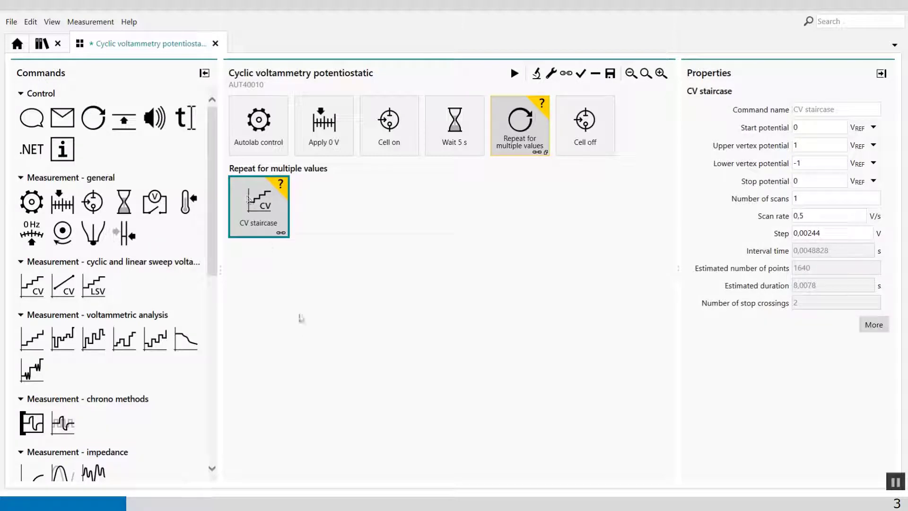
pyautogui.moveTo(262, 208)
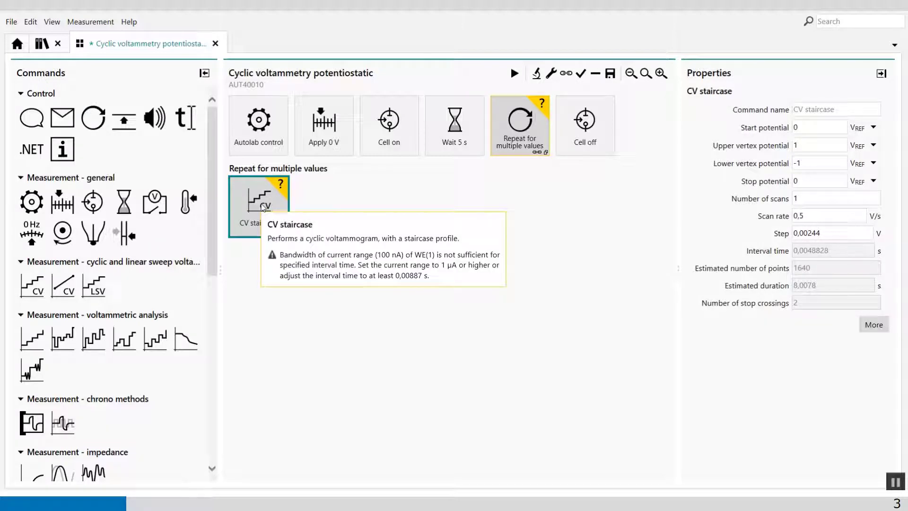
pyautogui.click(873, 325)
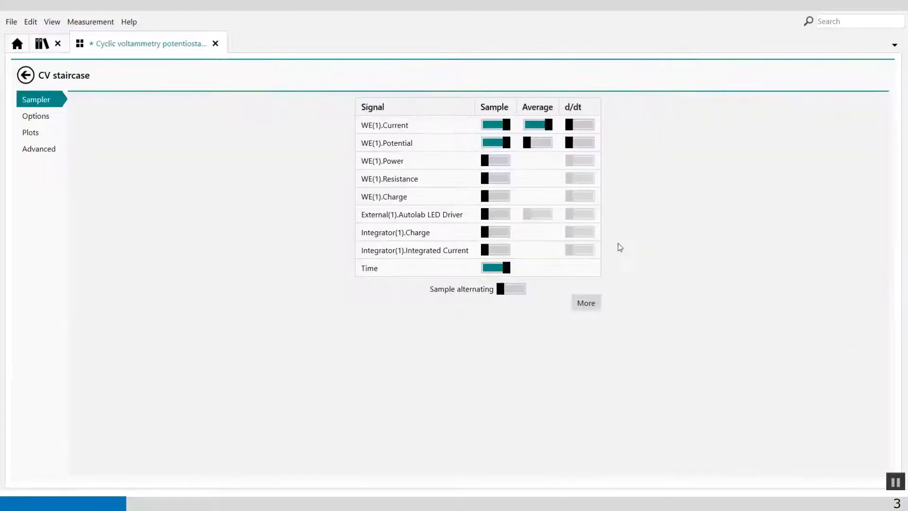
pyautogui.click(53, 133)
pyautogui.click(38, 116)
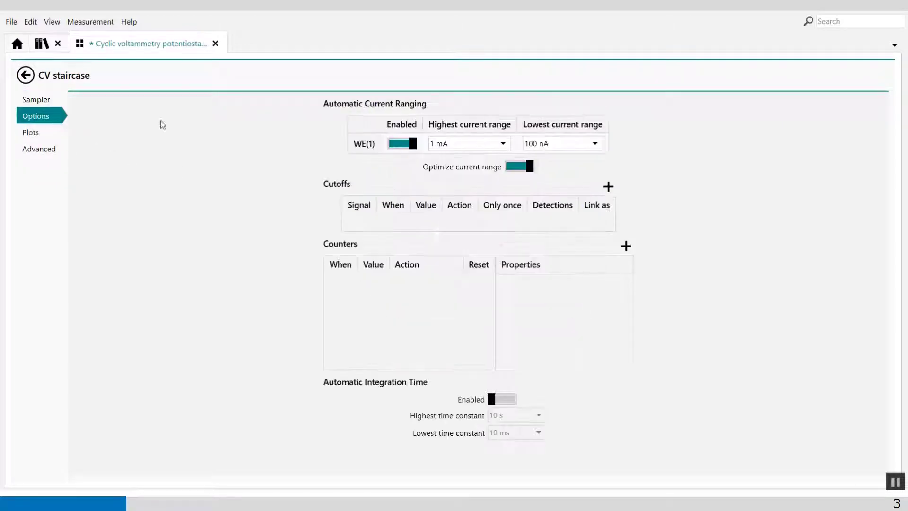
pyautogui.click(590, 144)
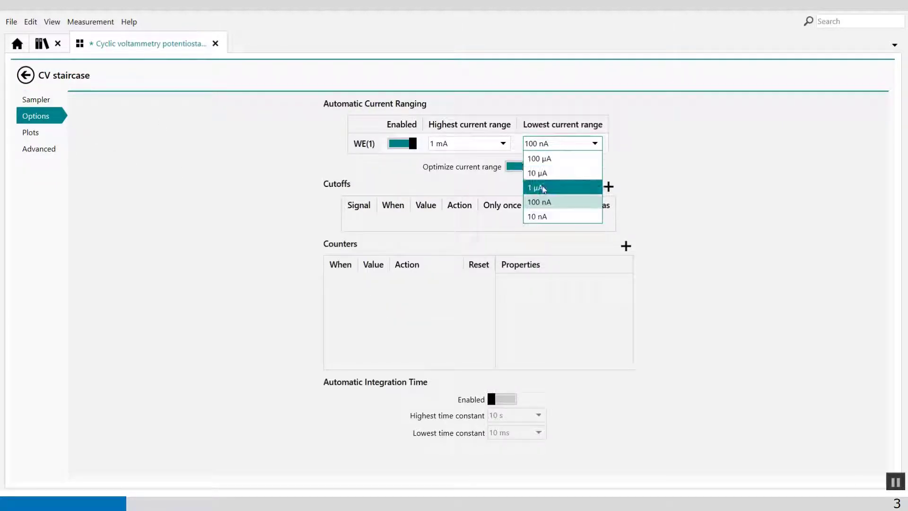
pyautogui.click(543, 188)
pyautogui.click(25, 75)
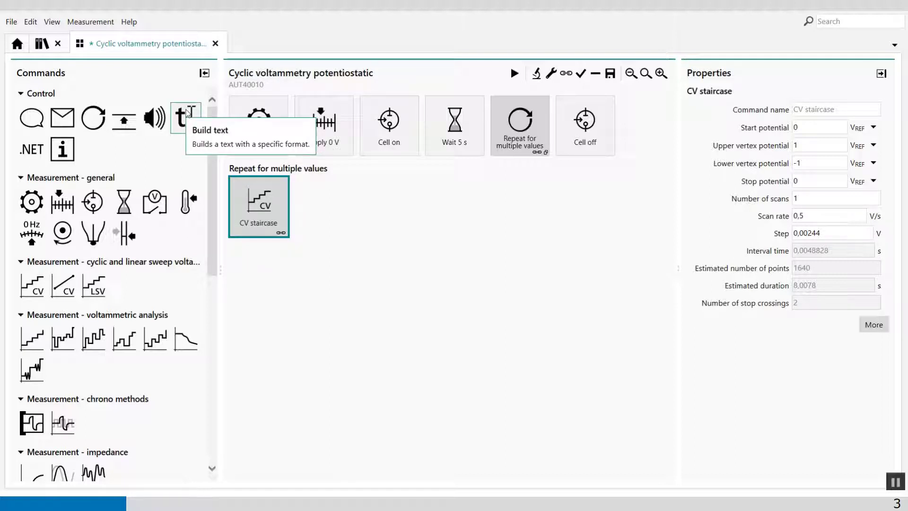
# Add Build text after CV staircase with format C:\data\cv upper vertex {0} scan rate {1}.
pyautogui.moveTo(187, 112); pyautogui.dragTo(369, 215)
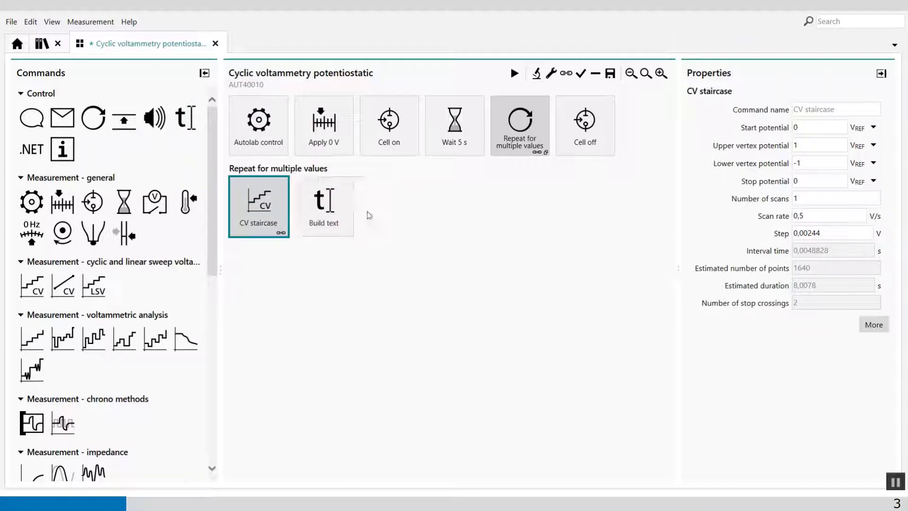
pyautogui.click(333, 223)
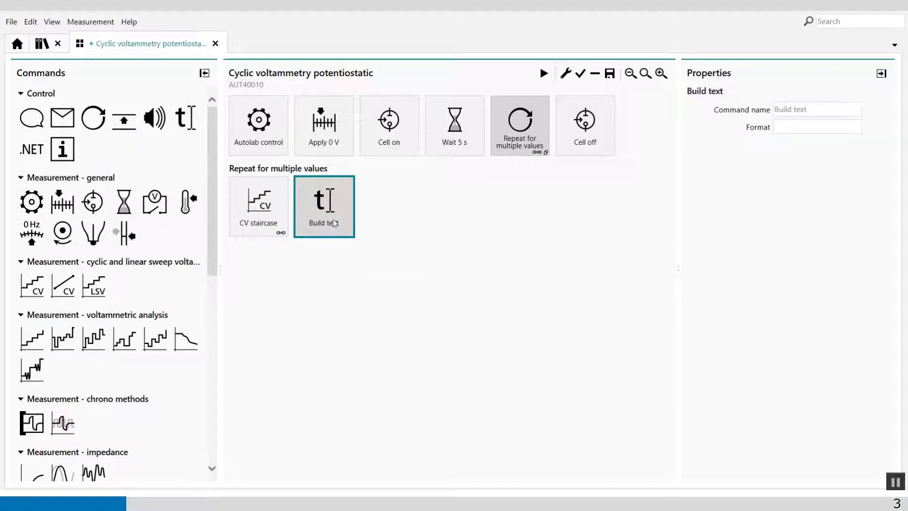
pyautogui.click(799, 125)
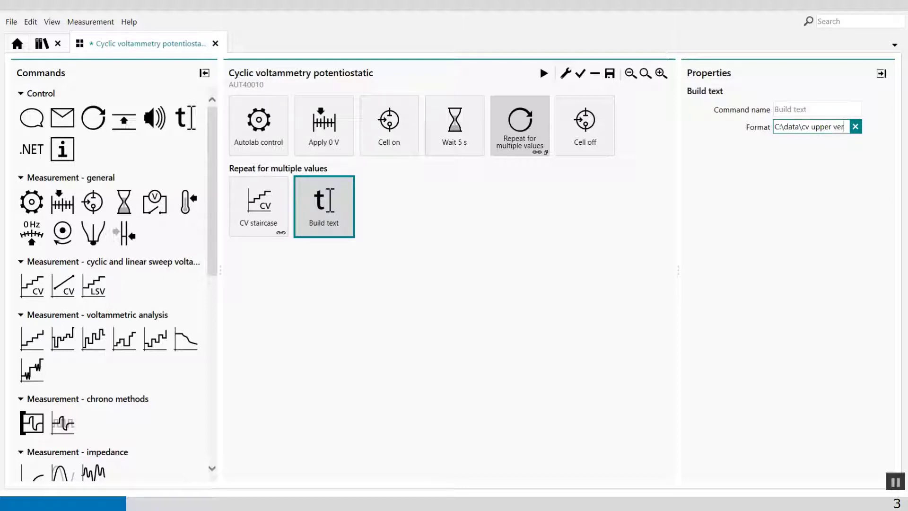
pyautogui.write('tex {0} scan rate.{')
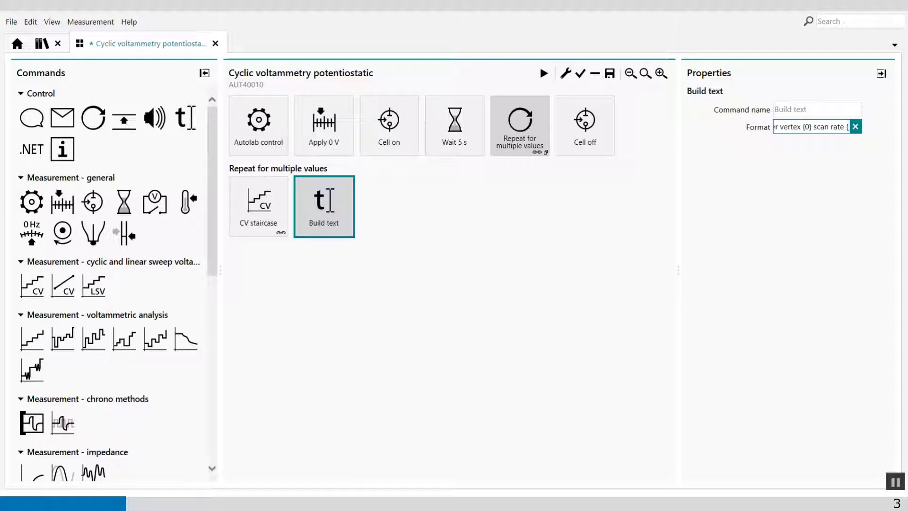
pyautogui.write('1')
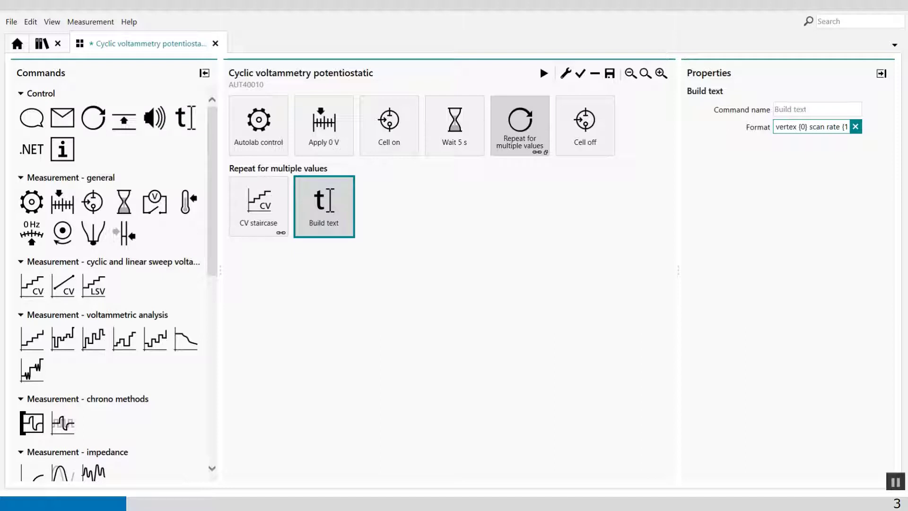
pyautogui.write('}')
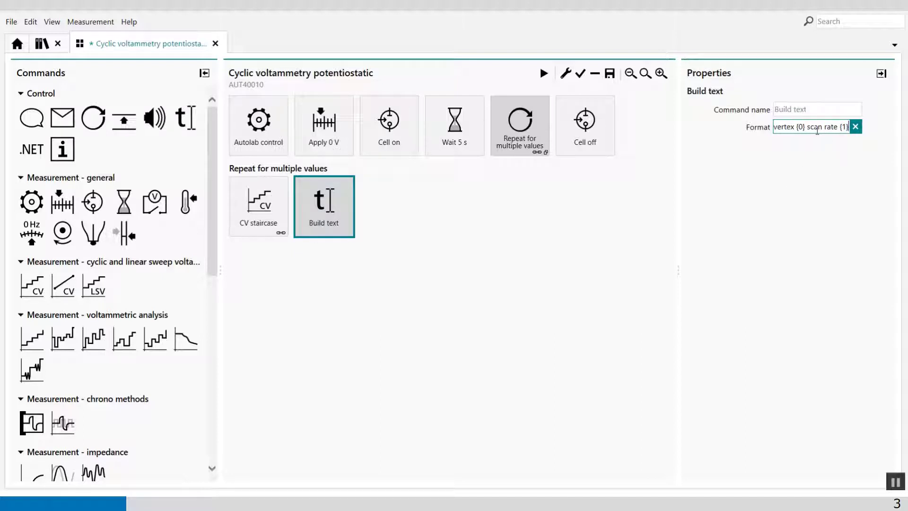
pyautogui.press('Home')
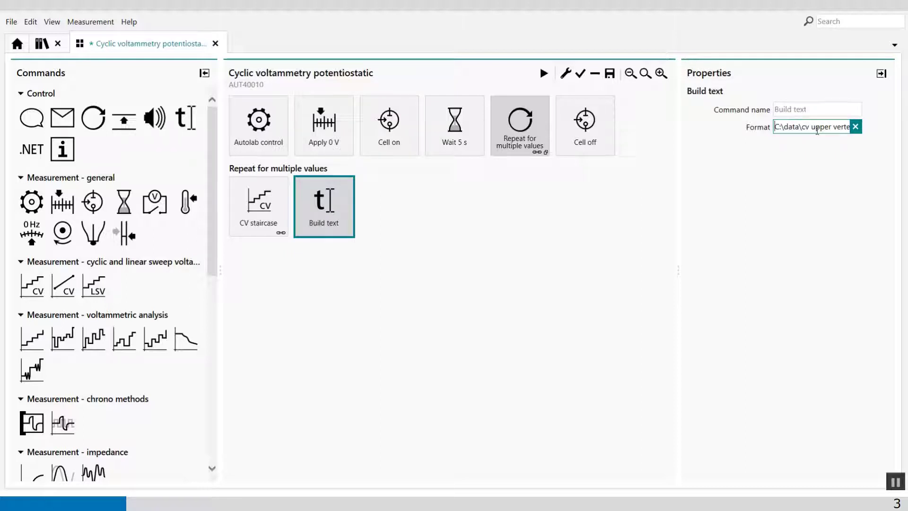
pyautogui.click(571, 245)
pyautogui.click(303, 220)
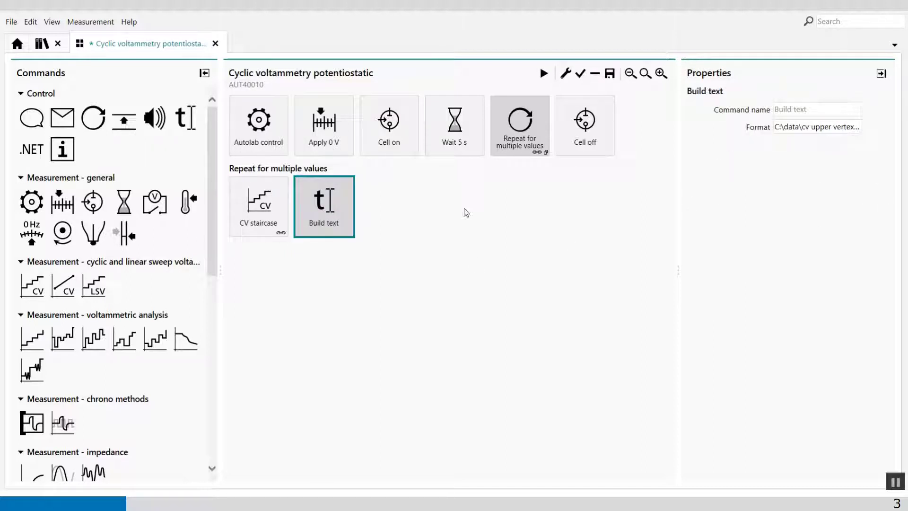
# Connect CV staircase's Upper vertex potential to Build text {0} and Scan rate to {1}.
pyautogui.click(259, 205)
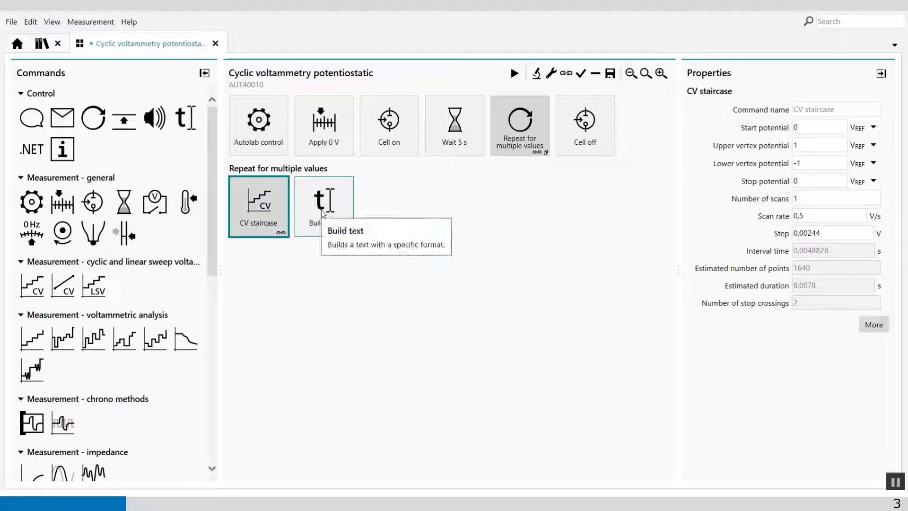
pyautogui.keyDown('ctrl'); pyautogui.click(328, 211); pyautogui.keyUp('ctrl')
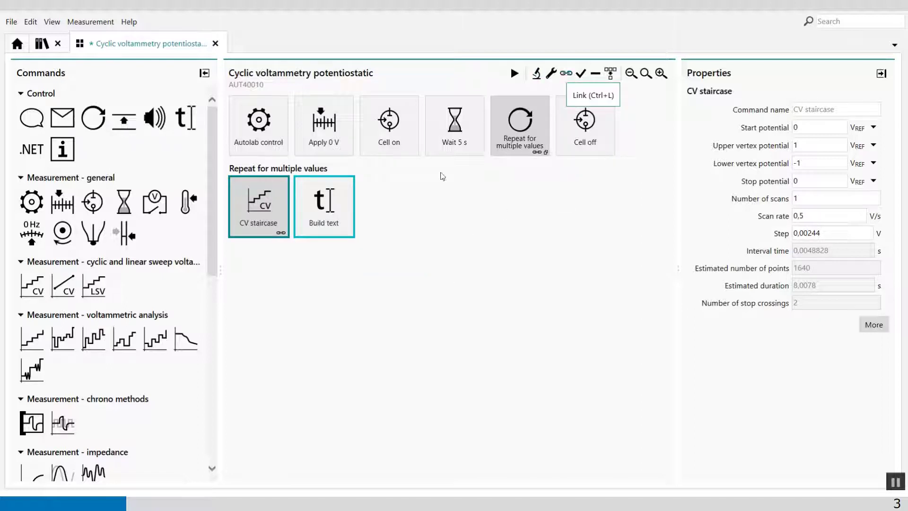
pyautogui.click(566, 75)
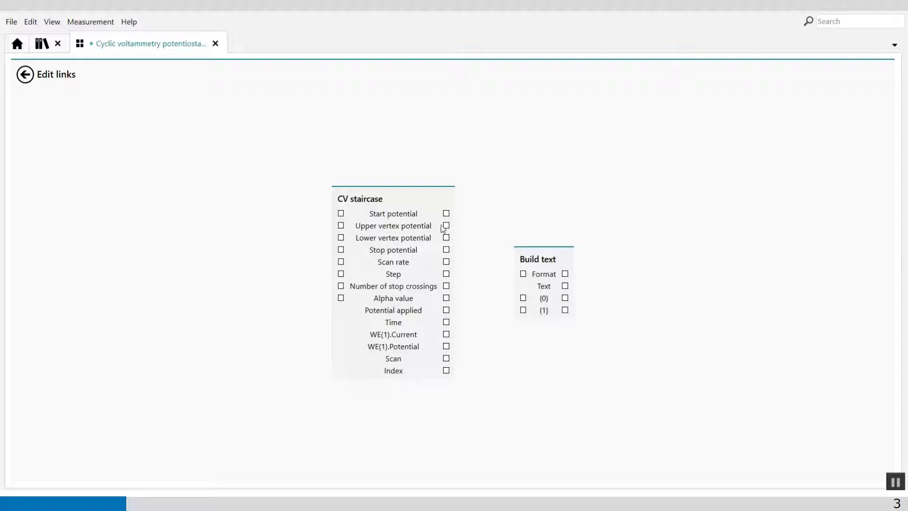
pyautogui.moveTo(445, 226); pyautogui.dragTo(523, 299)
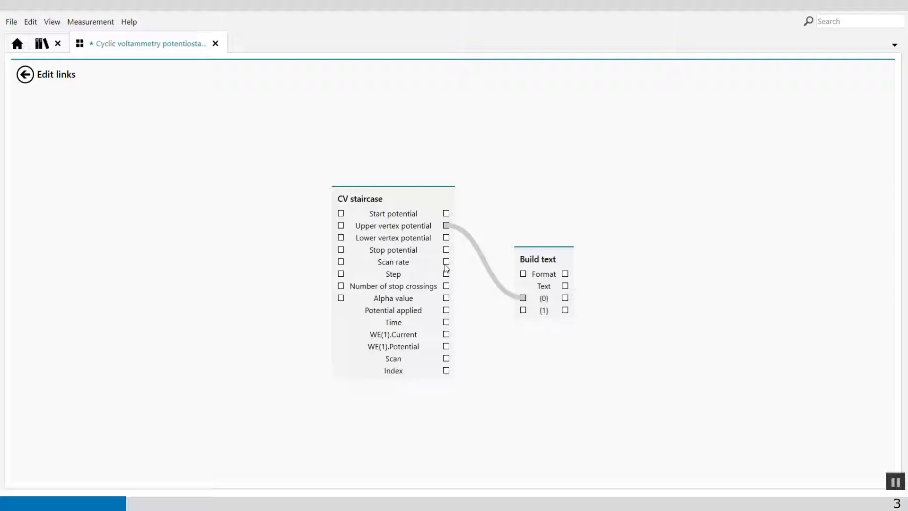
pyautogui.moveTo(485, 297); pyautogui.dragTo(524, 311)
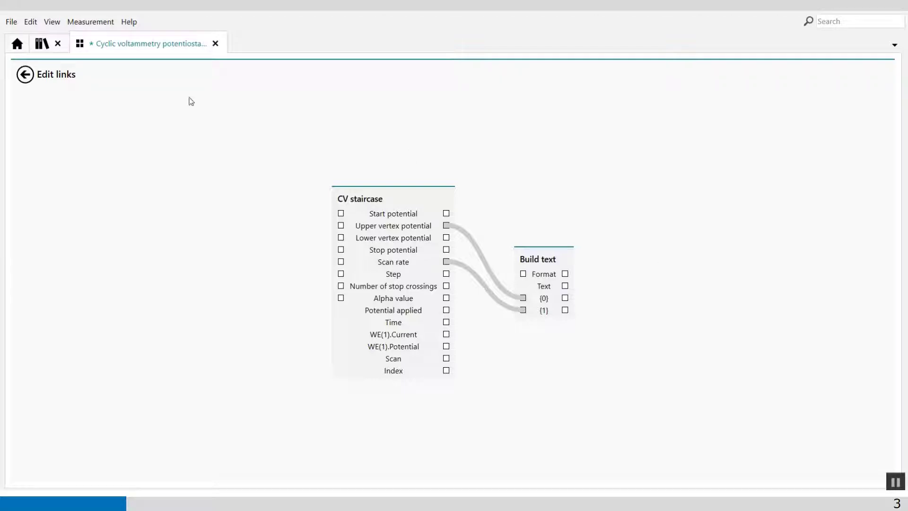
# Add Export data after Build text in the loop, exporting ASCII with 2 columns.
pyautogui.click(25, 74)
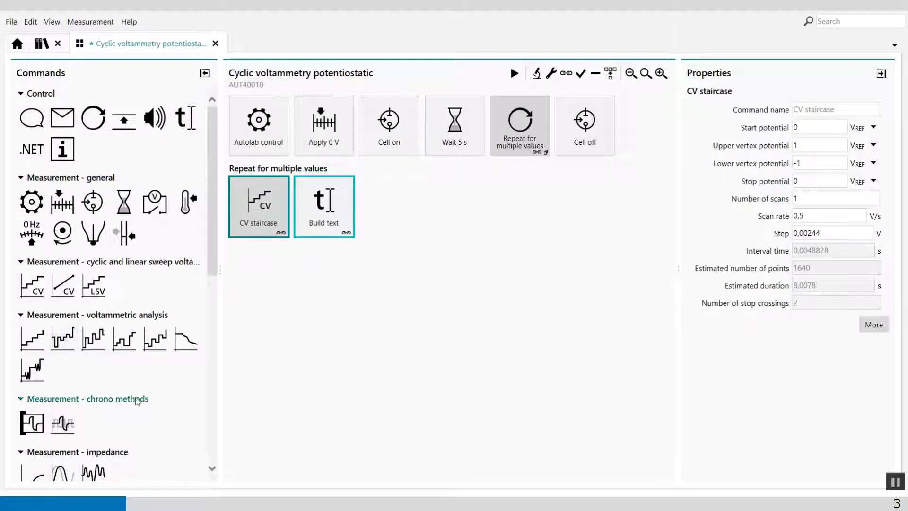
pyautogui.scroll(-3, 123, 398)
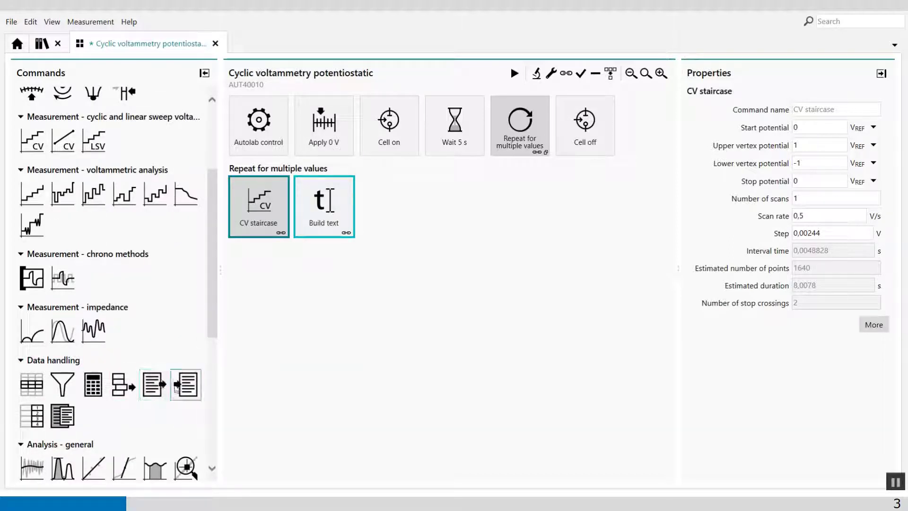
pyautogui.moveTo(183, 383); pyautogui.dragTo(391, 223)
pyautogui.click(391, 223)
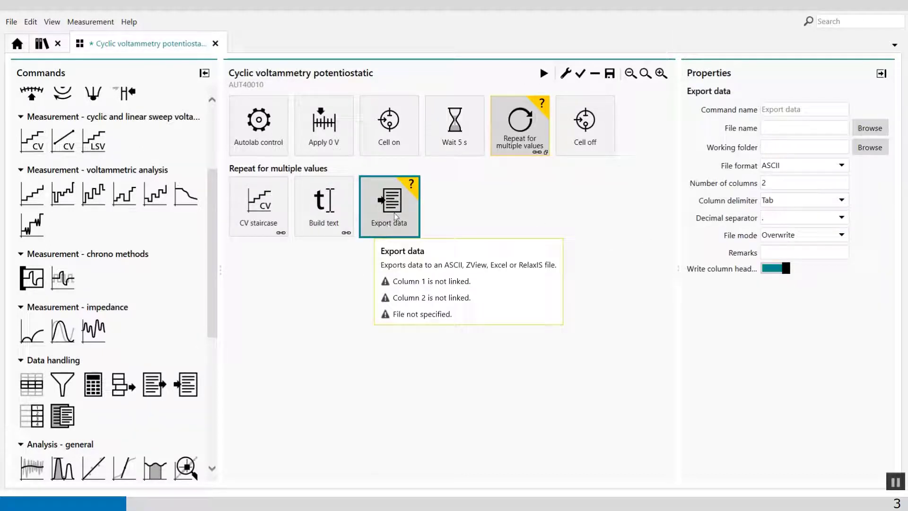
pyautogui.click(786, 182)
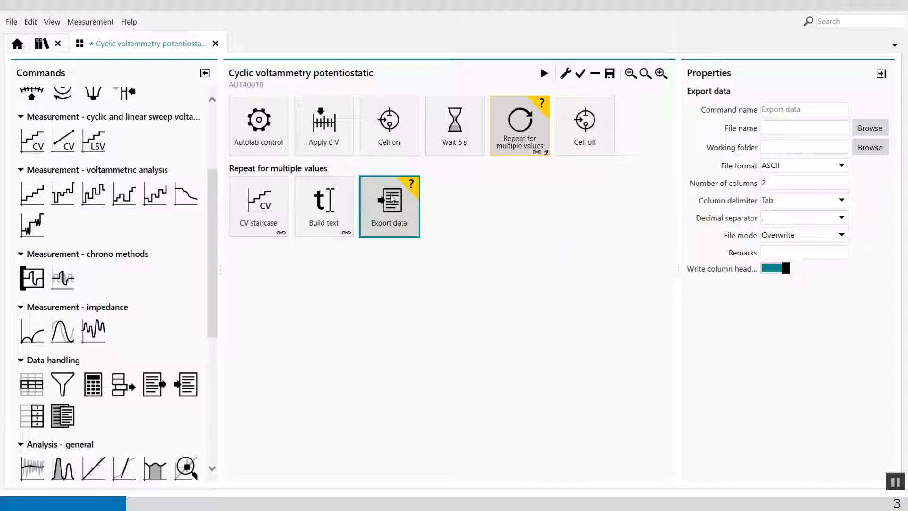
pyautogui.click(249, 197)
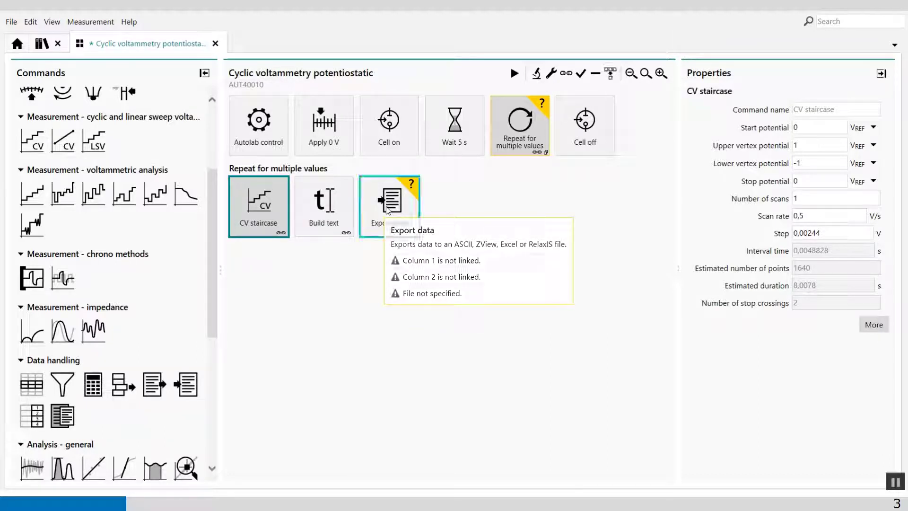
# Link Potential applied to Export data Column 1 and WE(1).Current to Column 2.
pyautogui.click(566, 73)
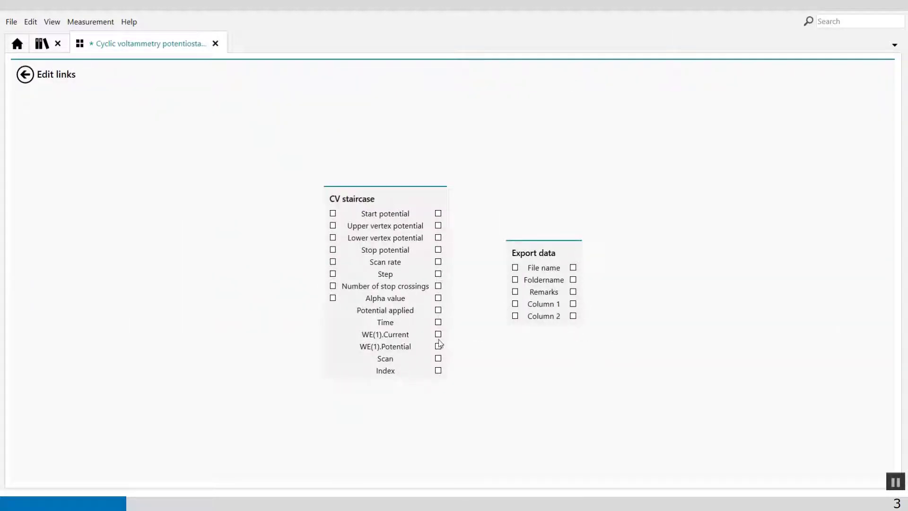
pyautogui.moveTo(438, 309); pyautogui.dragTo(516, 308)
pyautogui.moveTo(437, 333); pyautogui.dragTo(515, 316)
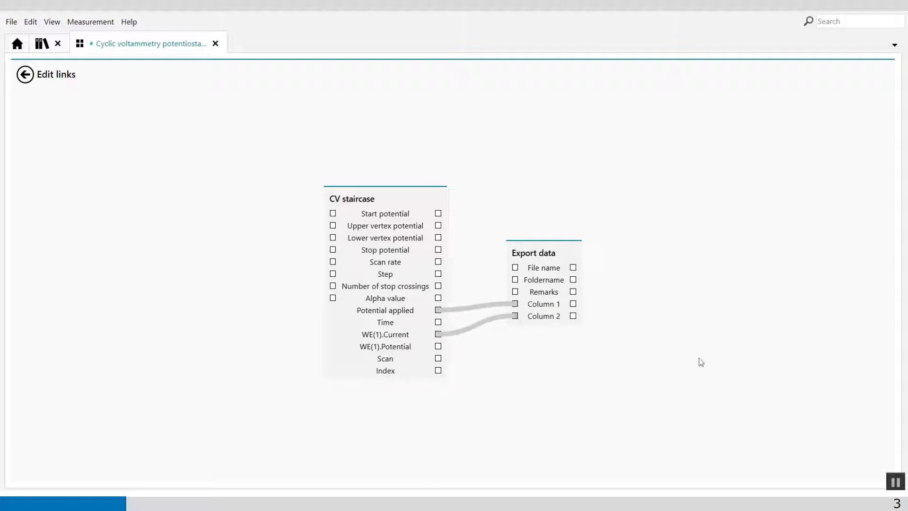
pyautogui.click(28, 77)
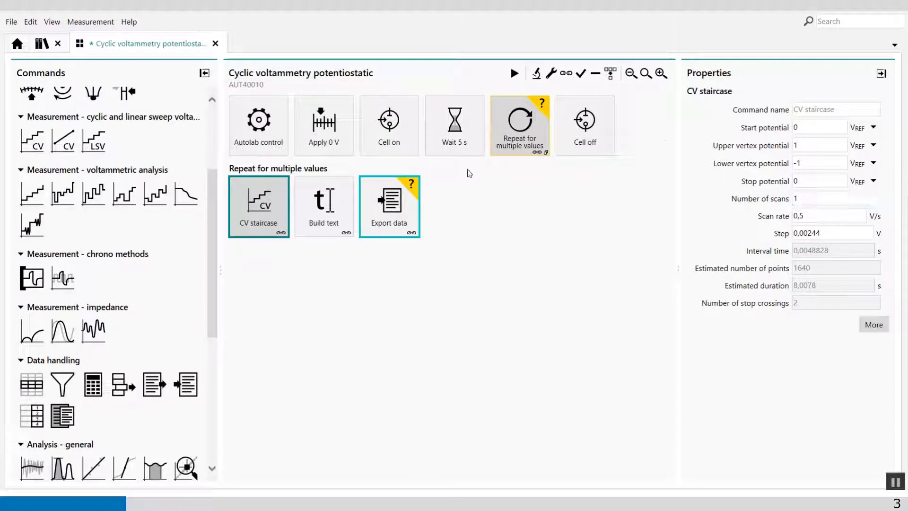
pyautogui.click(407, 191)
pyautogui.click(776, 128)
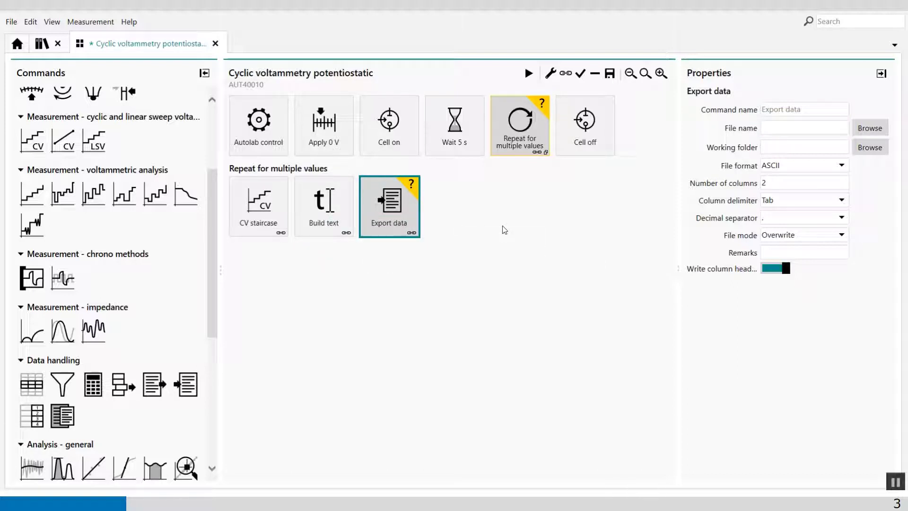
# Feed Build text's Text output into Export data's File name.
pyautogui.click(321, 218)
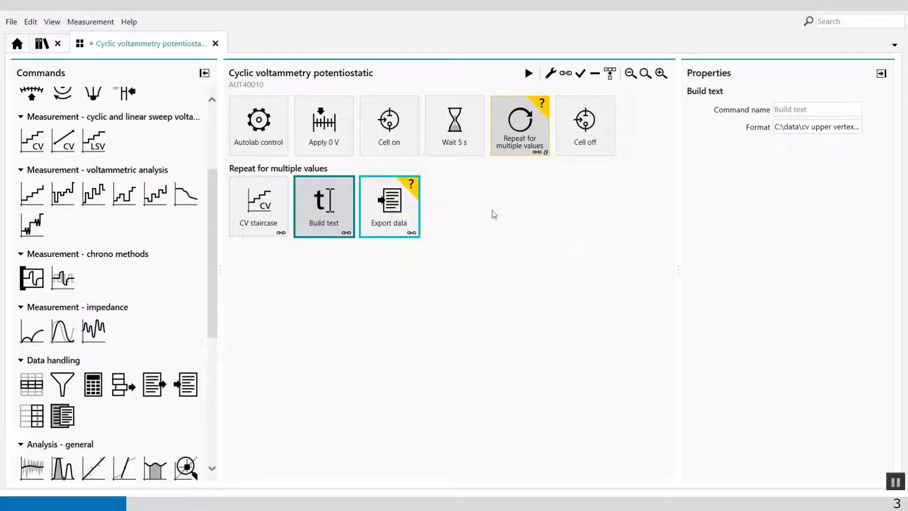
pyautogui.click(565, 74)
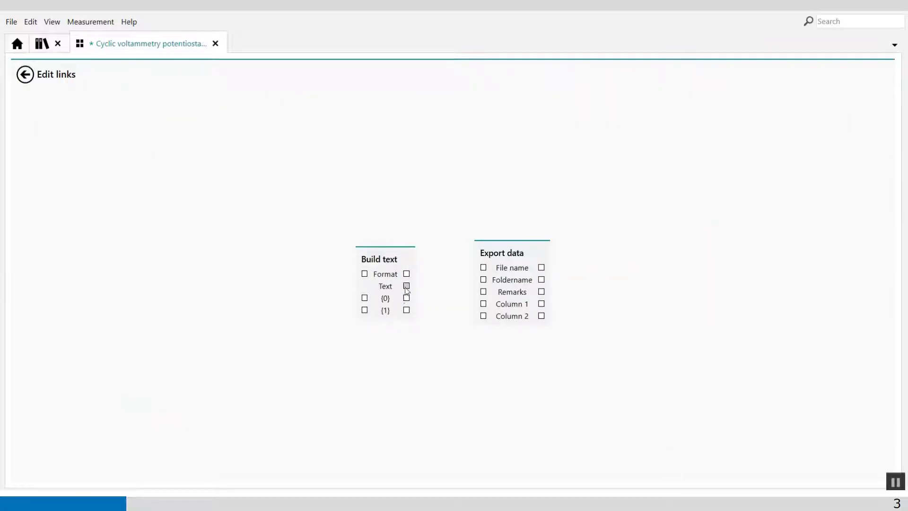
pyautogui.moveTo(406, 287); pyautogui.dragTo(486, 270)
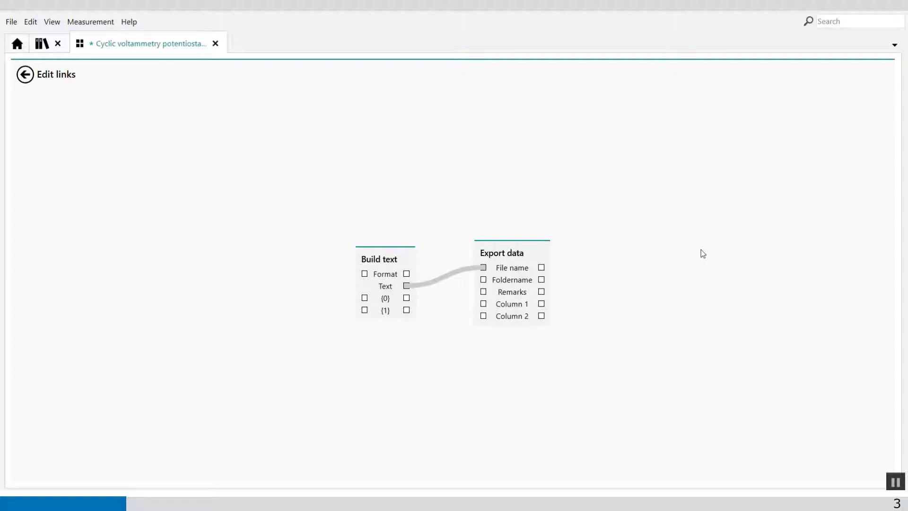
pyautogui.click(27, 77)
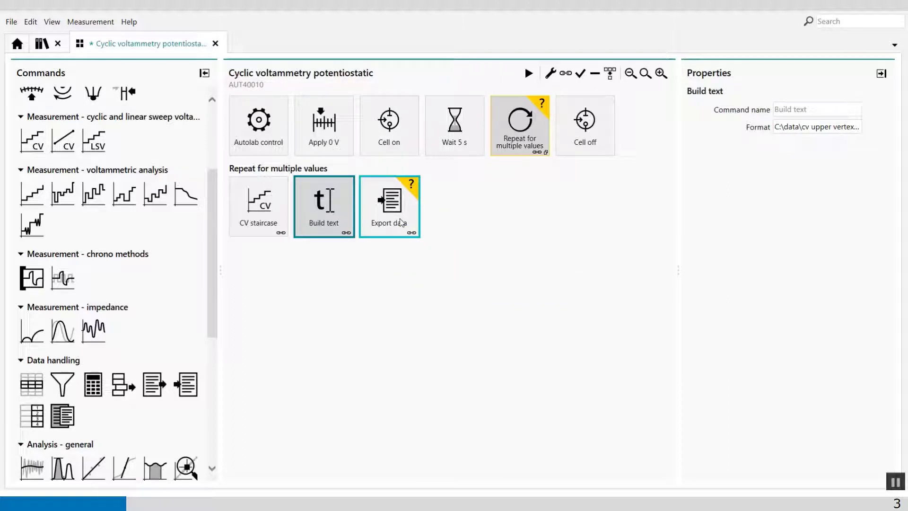
# In CV staircase plots, disable i vs E and enable i vs t as plot 1, E vs t as plot 2.
pyautogui.click(280, 206)
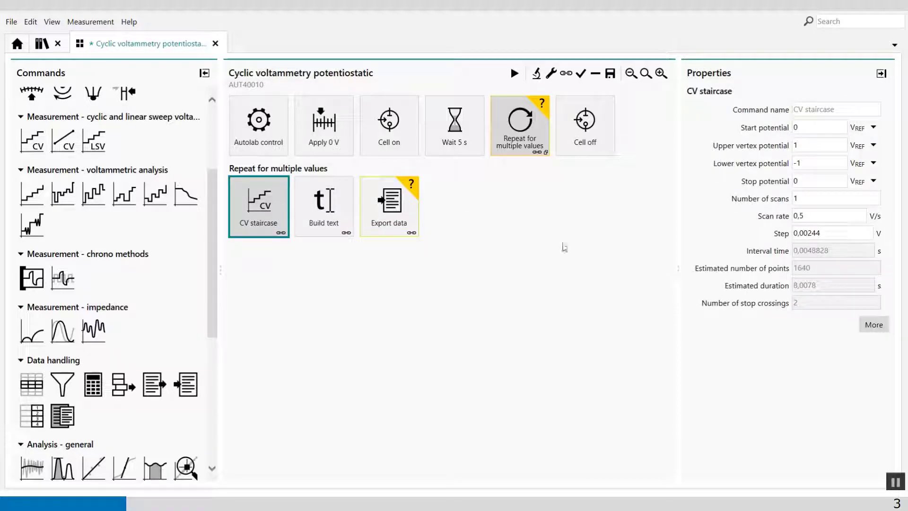
pyautogui.click(863, 325)
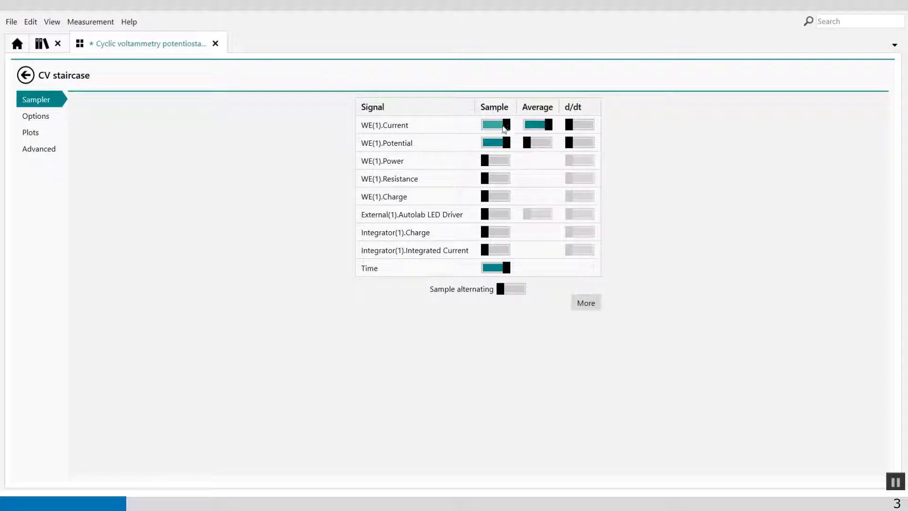
pyautogui.click(30, 132)
pyautogui.click(454, 148)
pyautogui.click(470, 165)
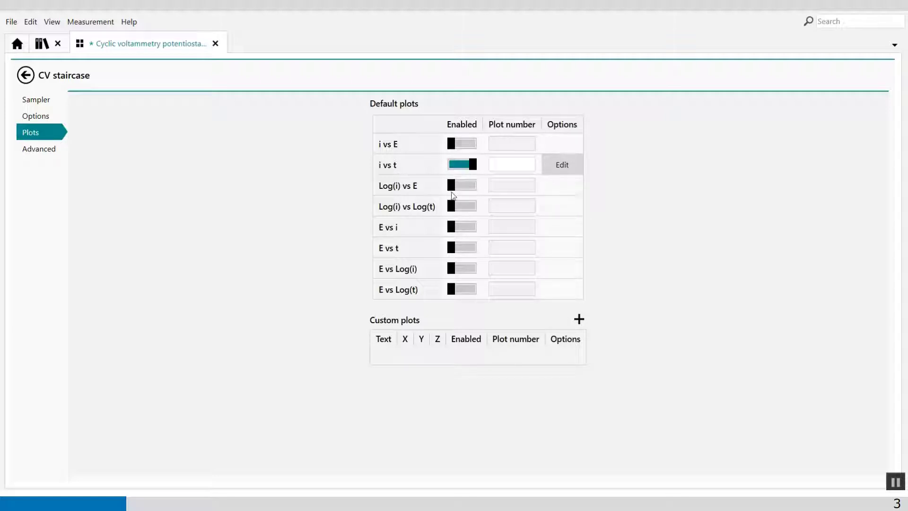
pyautogui.click(466, 247)
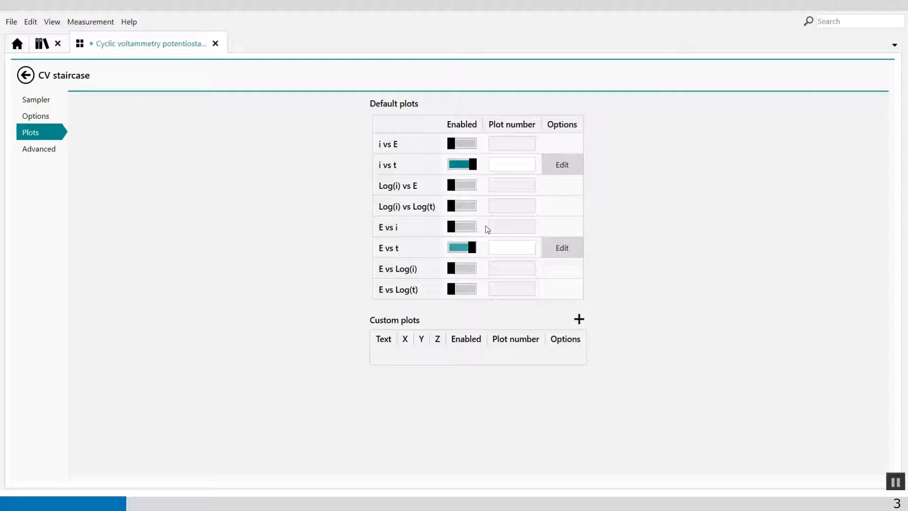
pyautogui.click(501, 165)
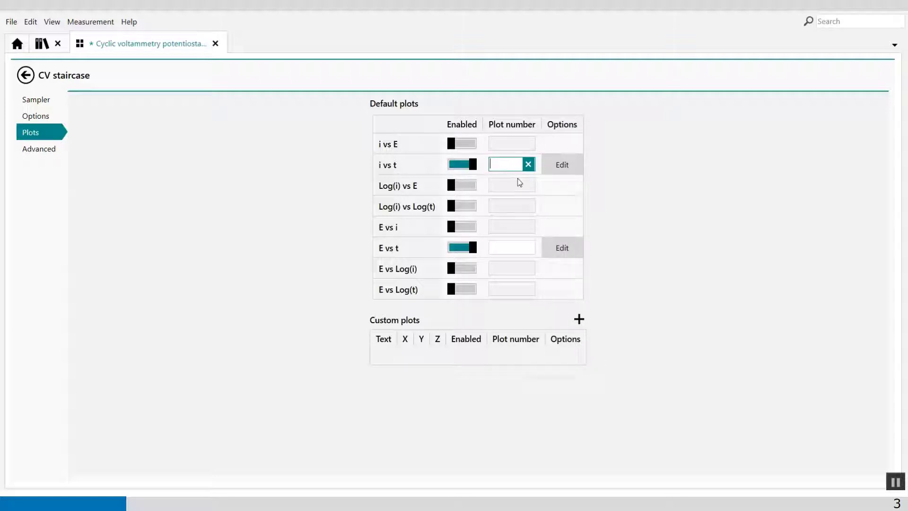
pyautogui.write('1')
pyautogui.click(508, 243)
pyautogui.write('2')
# Set the E vs t plot's data point colour to red.
pyautogui.click(564, 171)
pyautogui.click(28, 77)
pyautogui.click(556, 252)
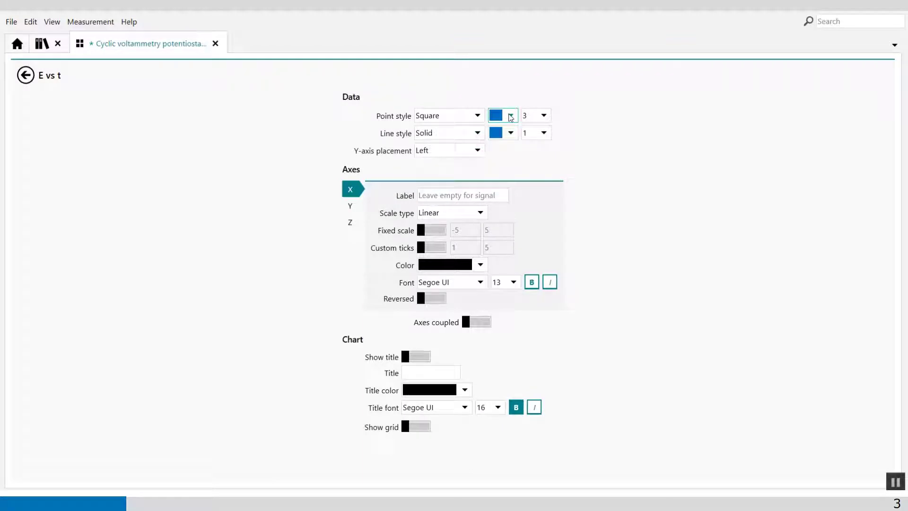
pyautogui.click(510, 117)
pyautogui.click(502, 135)
pyautogui.click(26, 75)
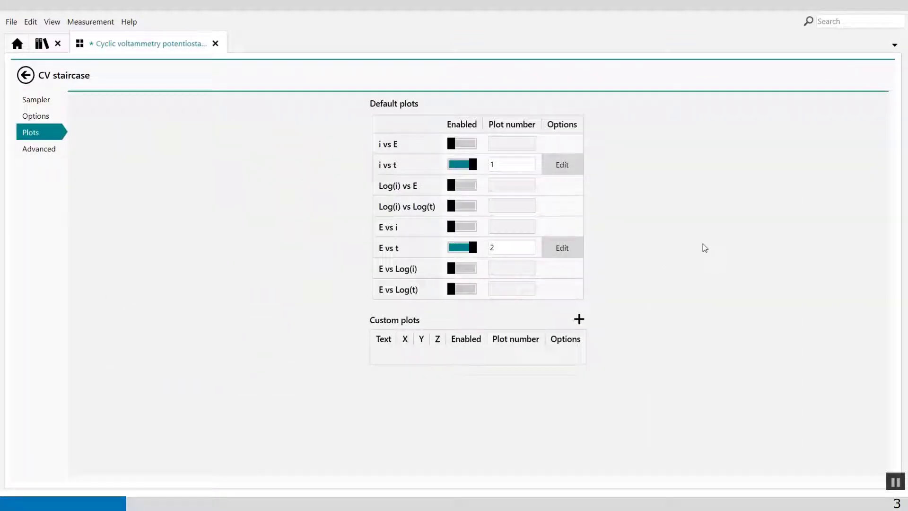
# Open the C:\data folder from This PC and confirm it is still empty.
pyautogui.click(24, 74)
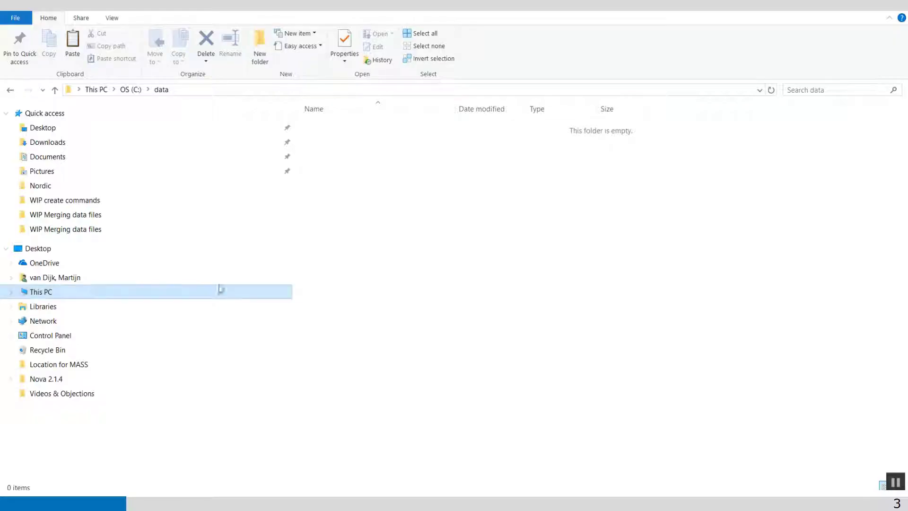
pyautogui.click(45, 293)
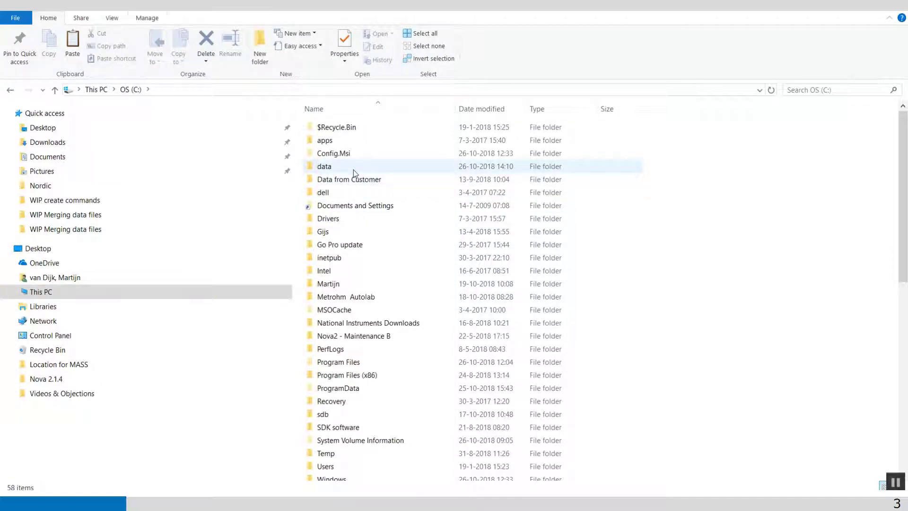
pyautogui.doubleClick(353, 169)
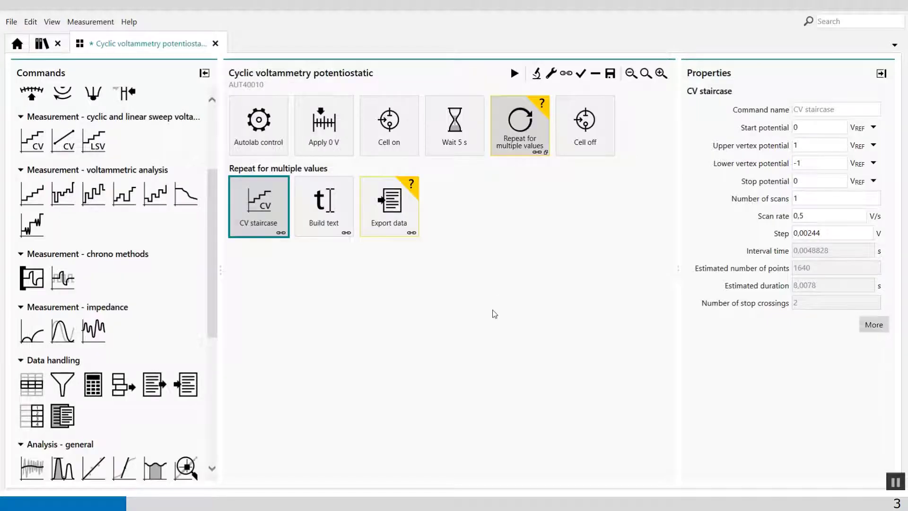
# Start the procedure and let it run despite the file-not-specified warning.
pyautogui.click(514, 75)
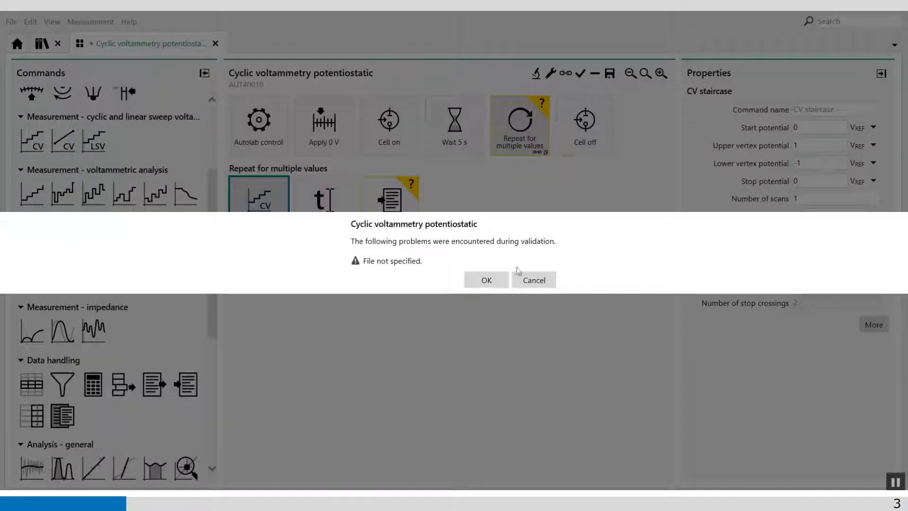
pyautogui.click(477, 280)
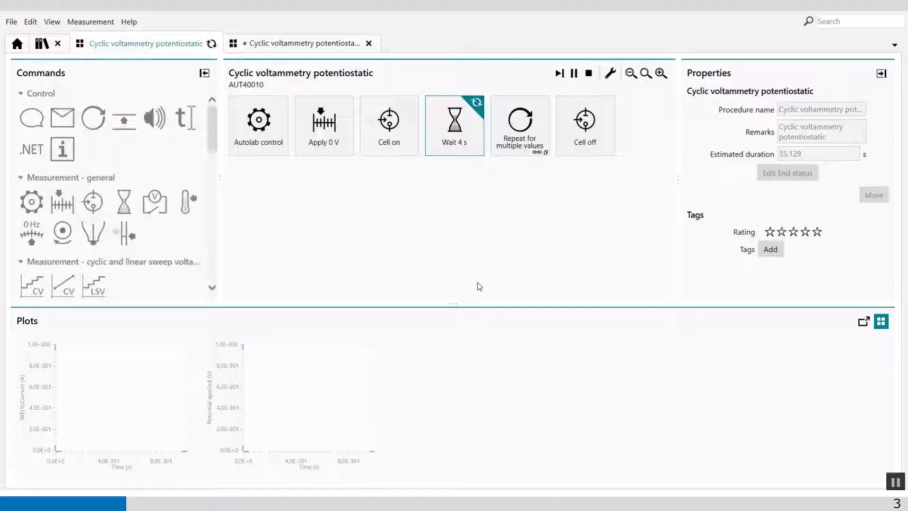